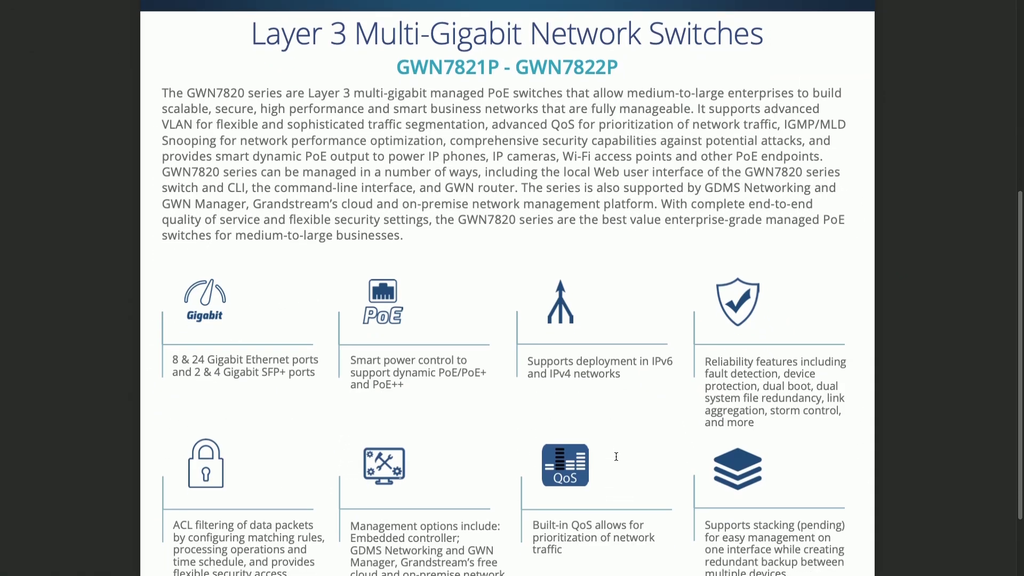
scroll(616, 456, "down", 1)
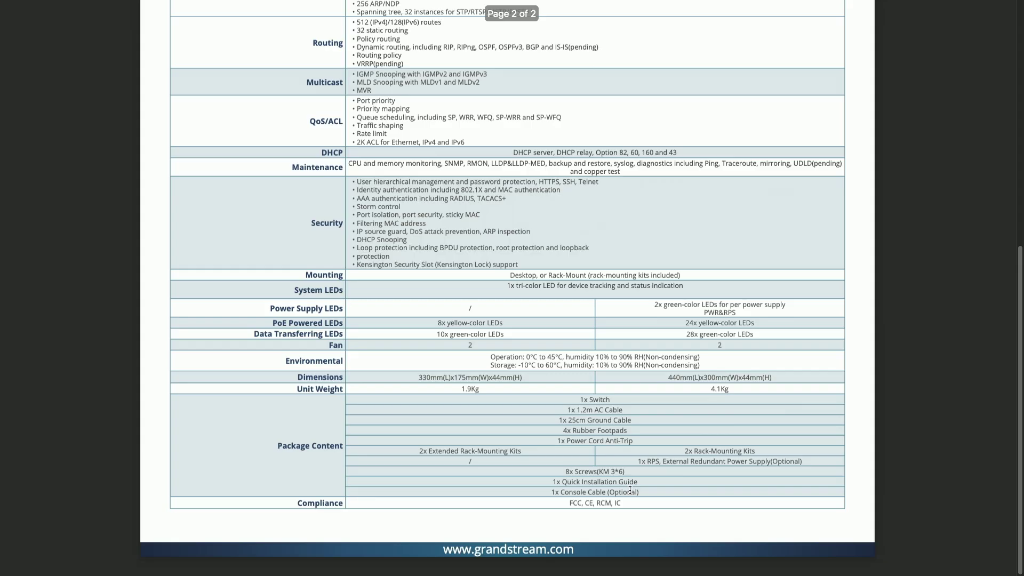
Step: Scroll up to the Switching and Routing spec rows, then back down through the multicast and QoS specs
scroll(630, 487, "up", 7)
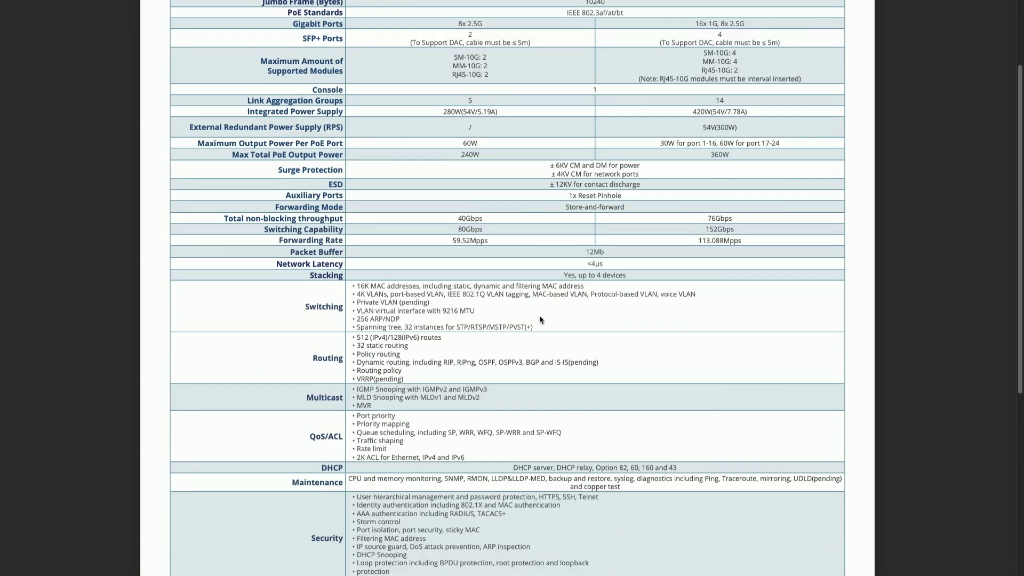
scroll(542, 316, "up", 2)
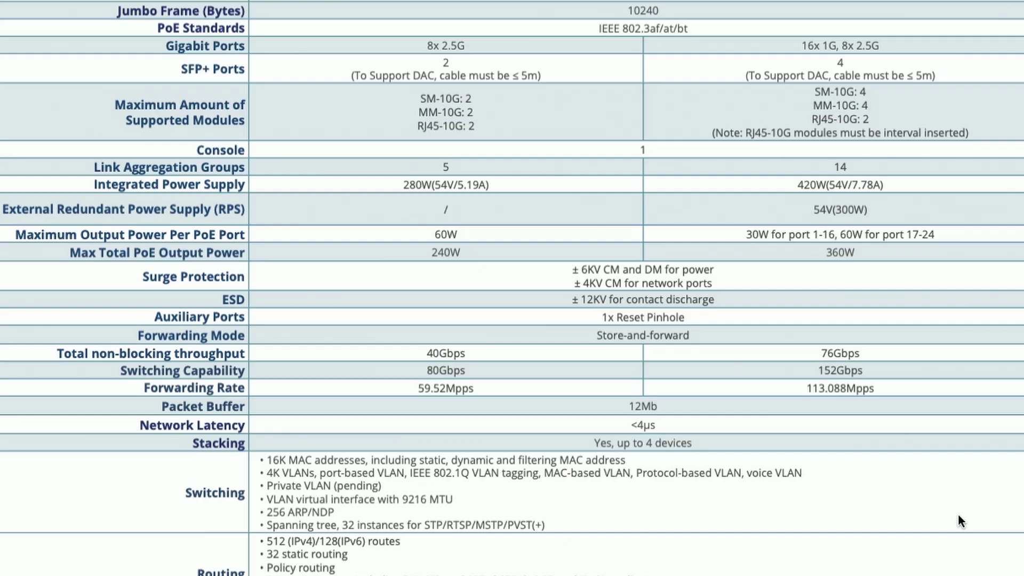
scroll(957, 514, "down", 3)
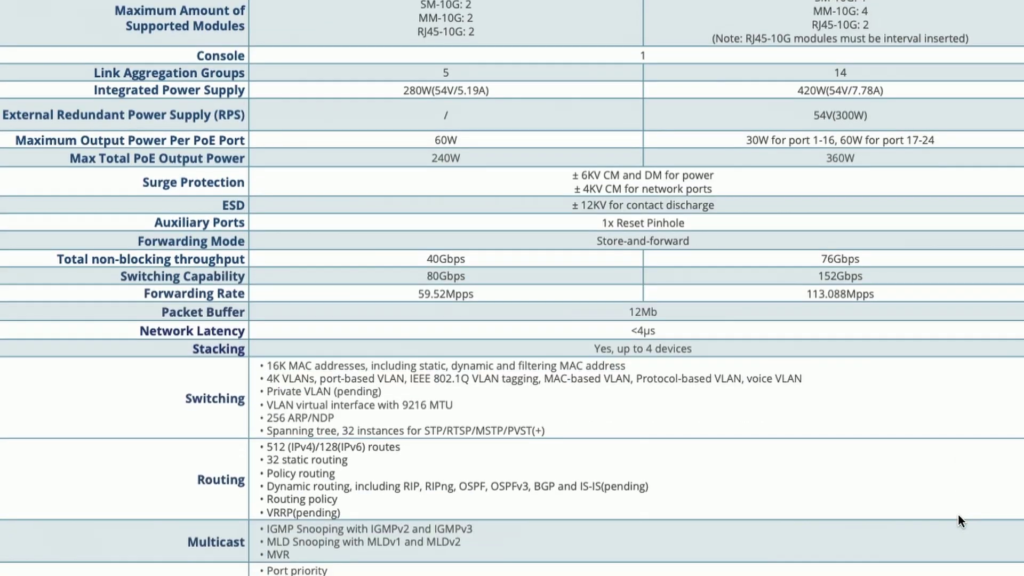
scroll(957, 514, "down", 1)
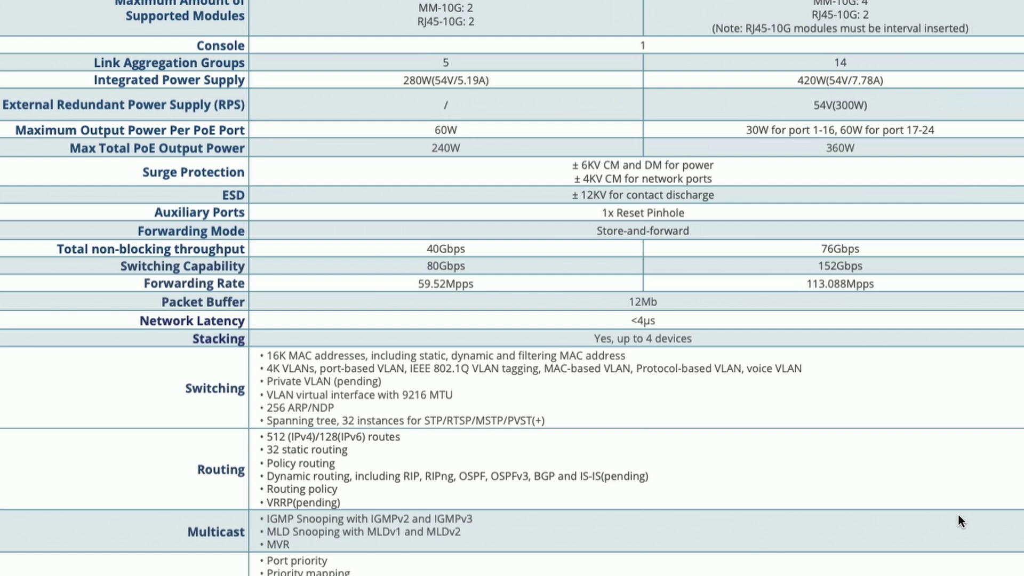
scroll(957, 514, "down", 1)
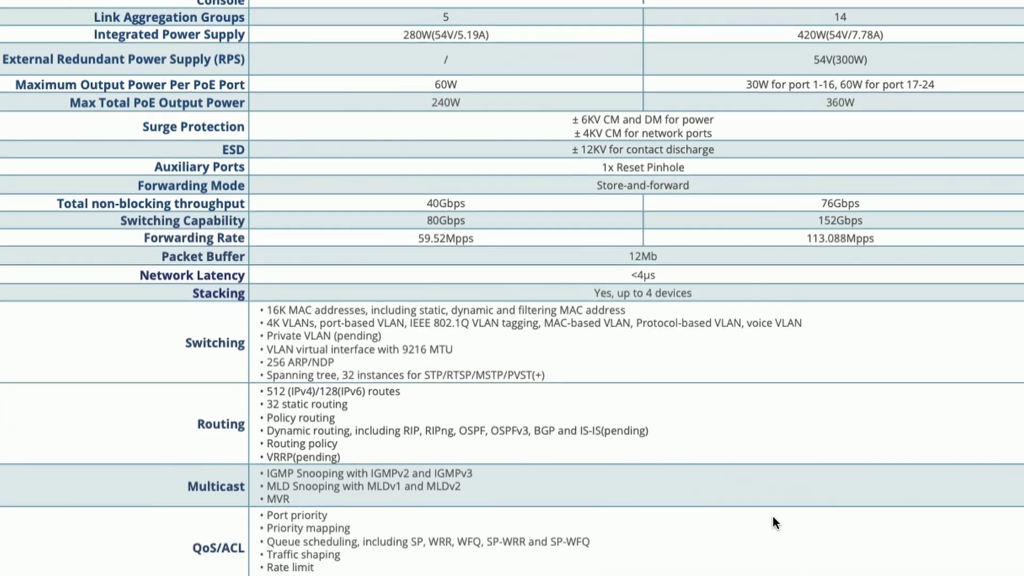
scroll(885, 513, "down", 1)
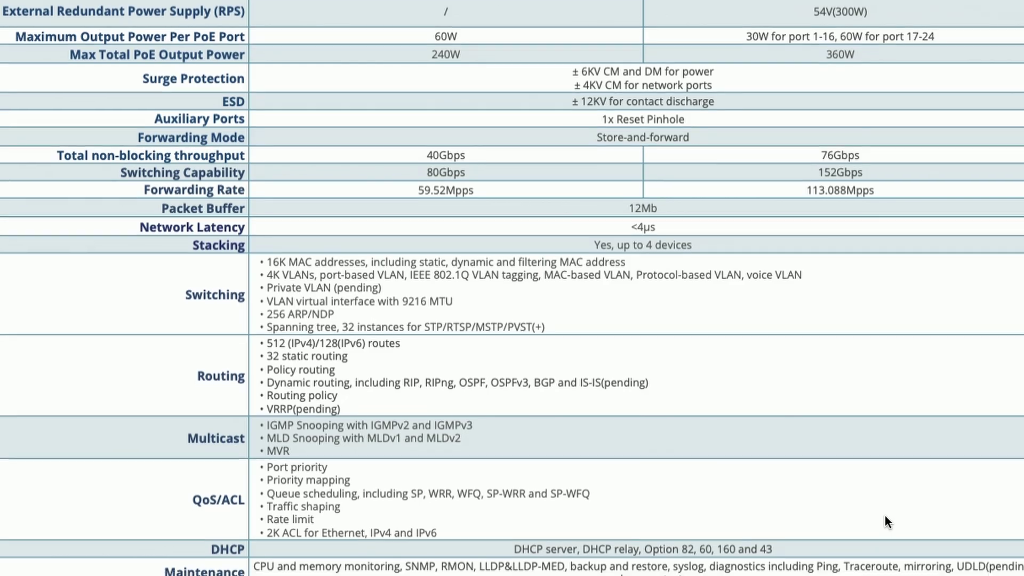
scroll(884, 514, "down", 1)
scroll(884, 515, "down", 1)
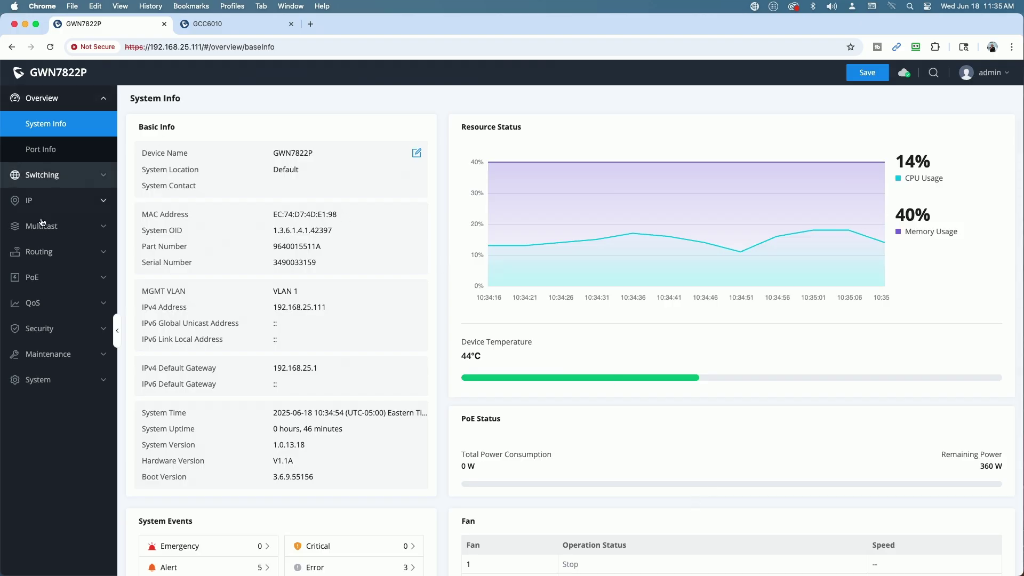
left_click(95, 175)
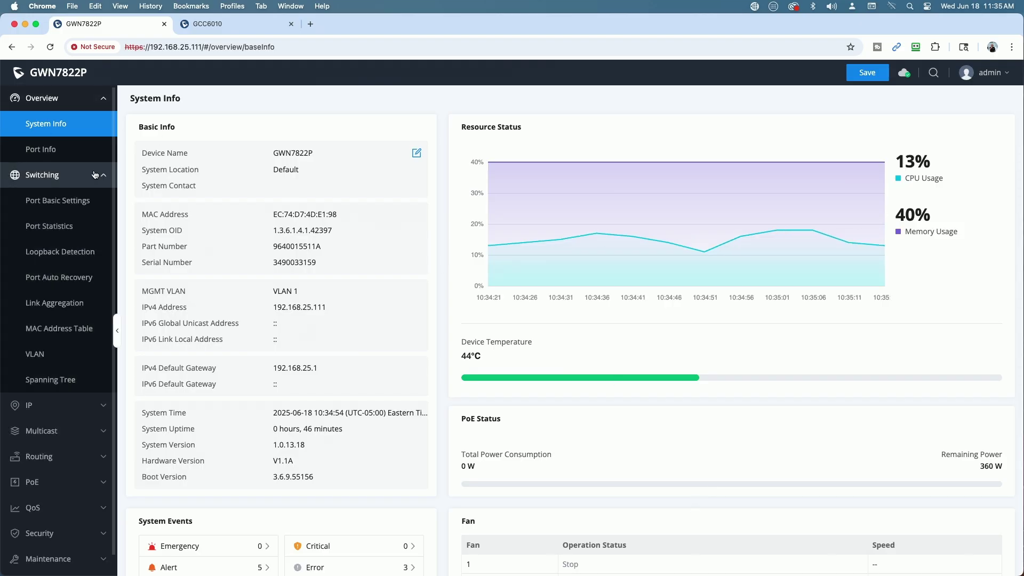
left_click(95, 174)
left_click(102, 201)
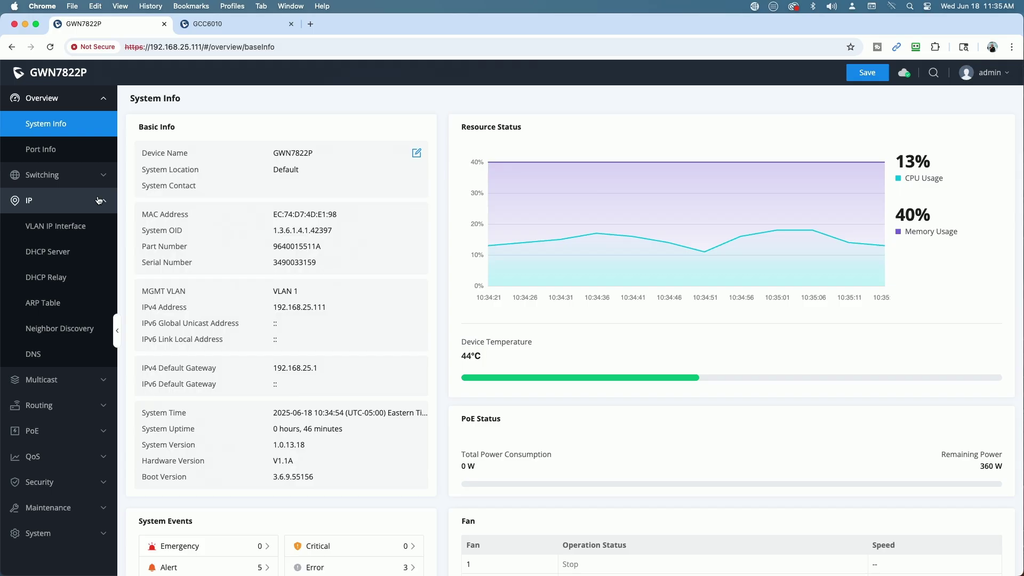
left_click(103, 202)
left_click(99, 230)
left_click(98, 229)
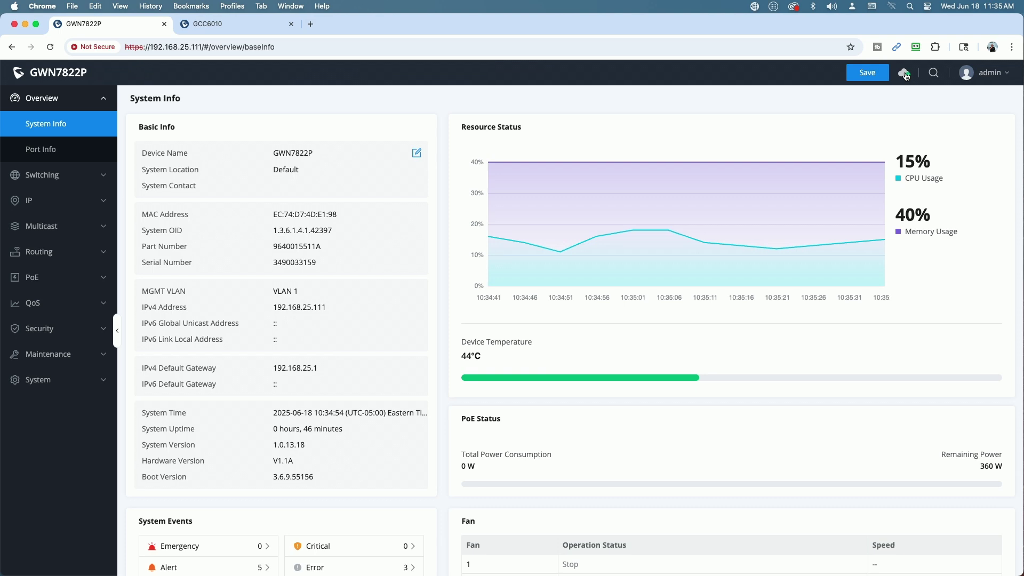
mouse_move(905, 76)
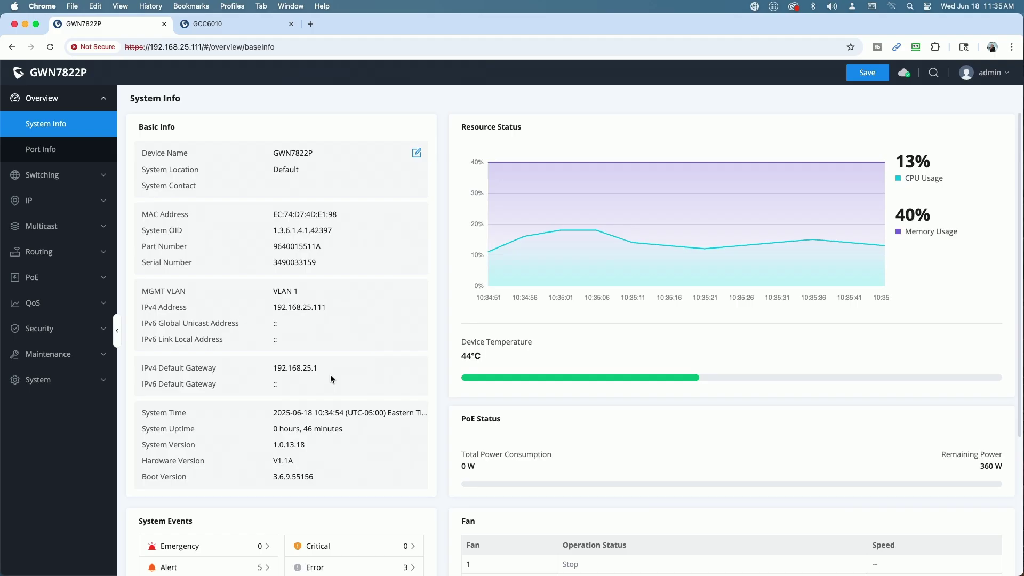
scroll(384, 459, "down", 5)
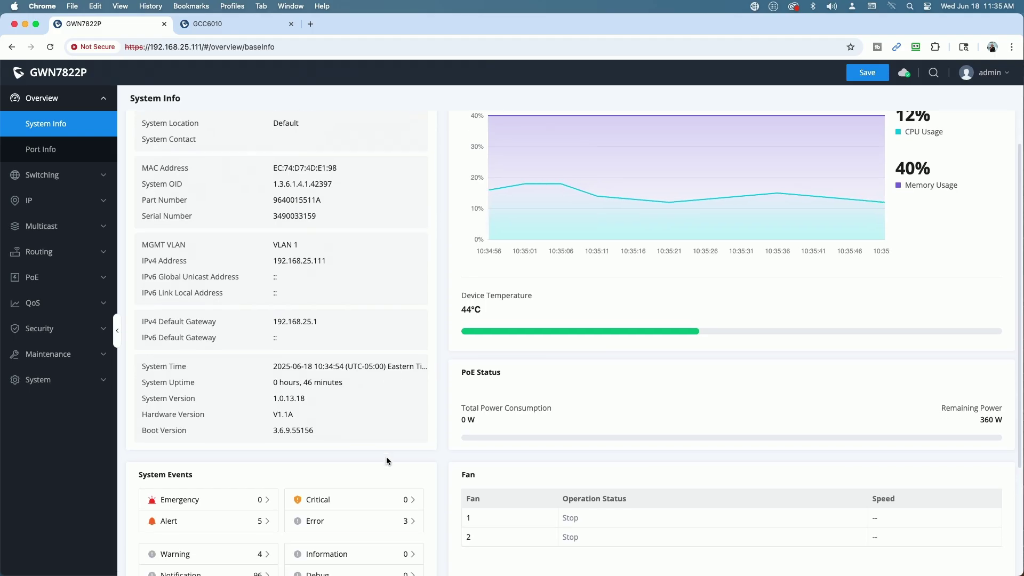
scroll(394, 456, "up", 5)
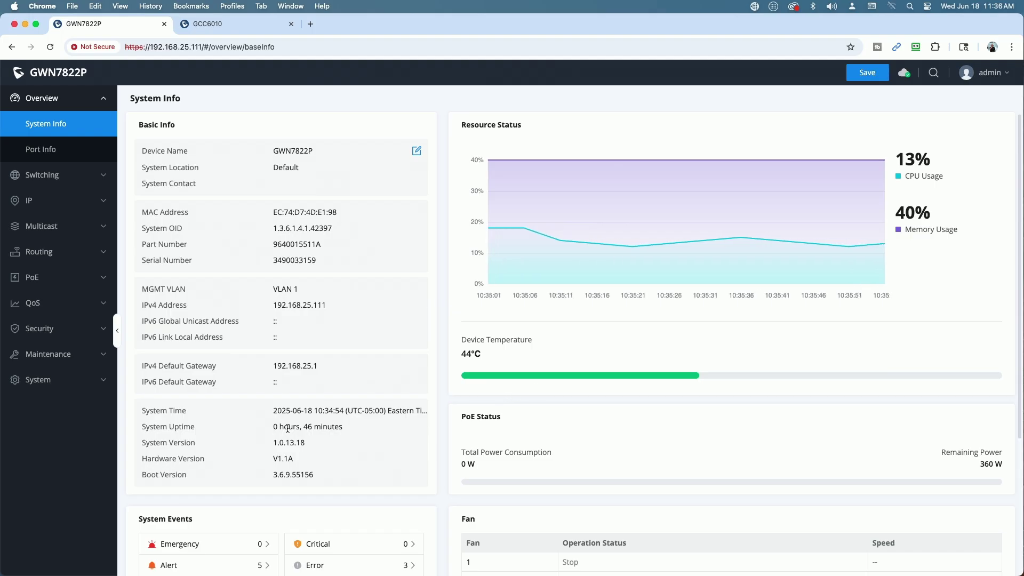
scroll(294, 429, "down", 5)
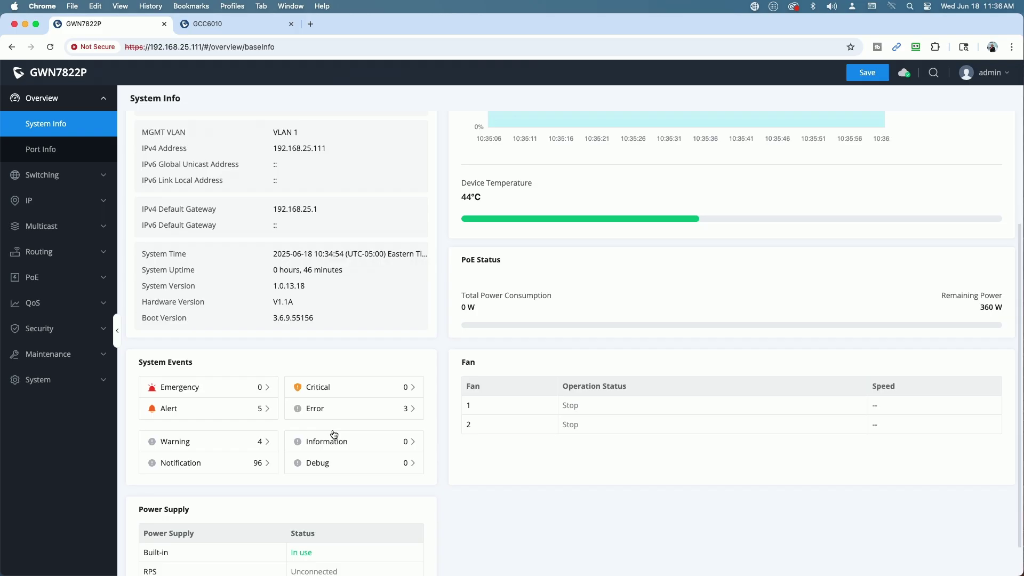
scroll(332, 434, "down", 1)
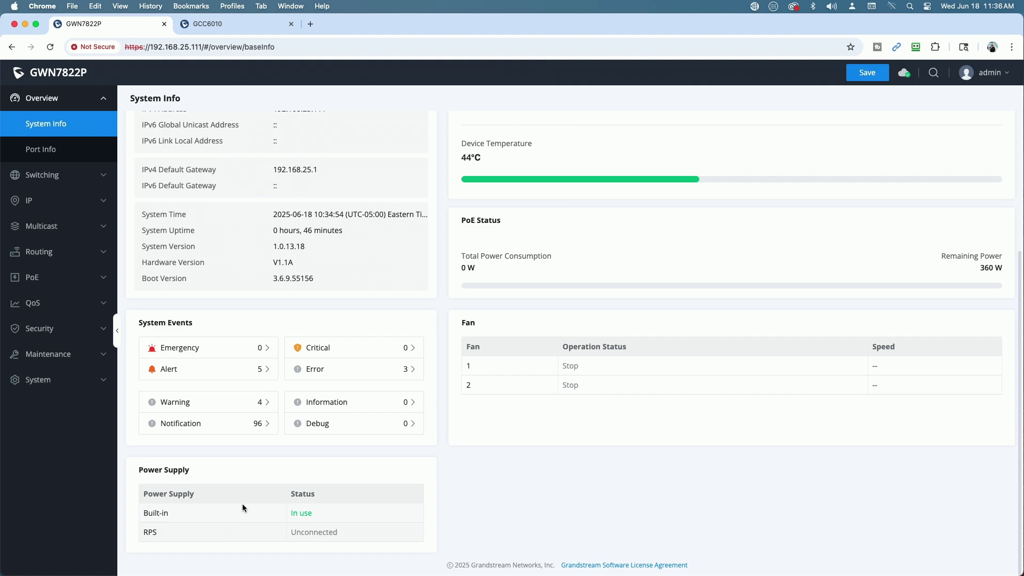
scroll(242, 504, "up", 6)
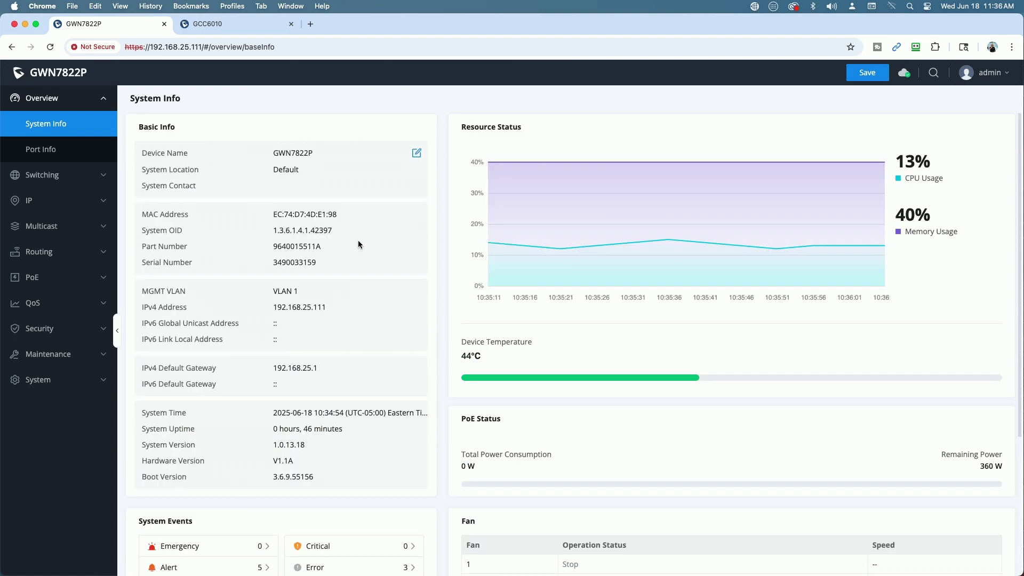
Step: Open Overview > Port Info to show the port panel and port 1/0/1 details
left_click(50, 157)
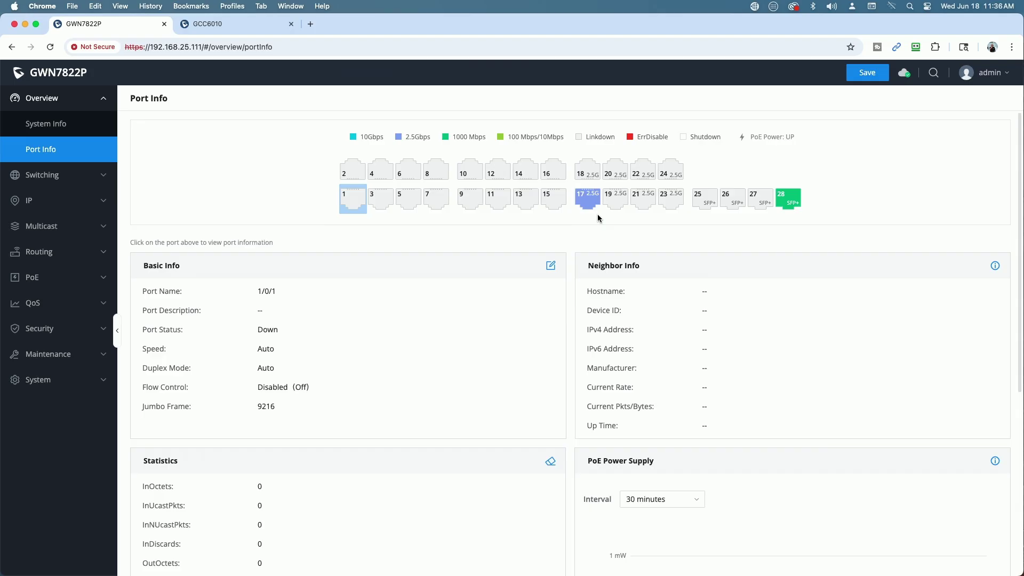
mouse_move(591, 209)
Step: In GCC6010, view the GWN7822P's Port tab, then return to the switch's own tab
left_click(230, 28)
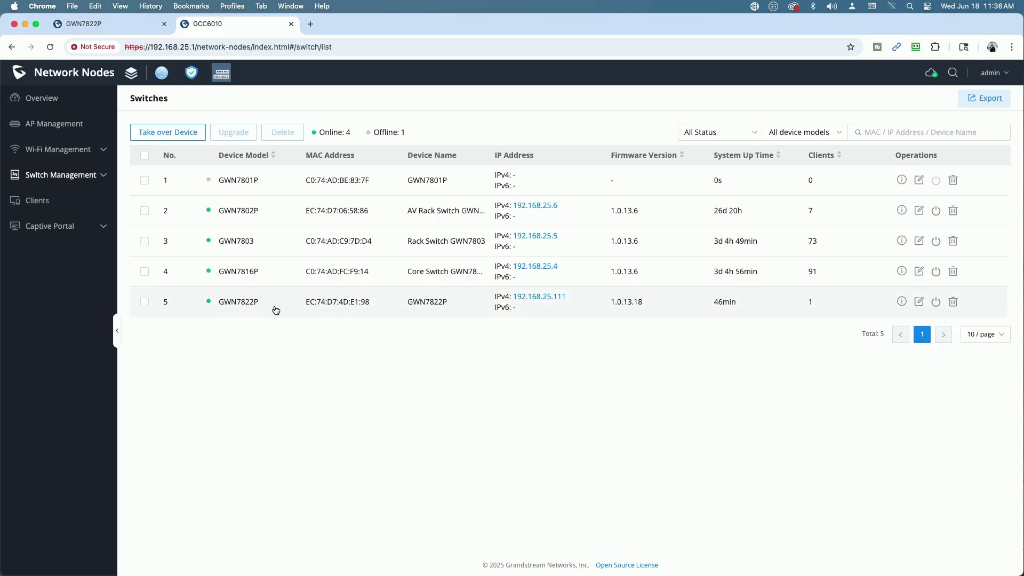
left_click(331, 309)
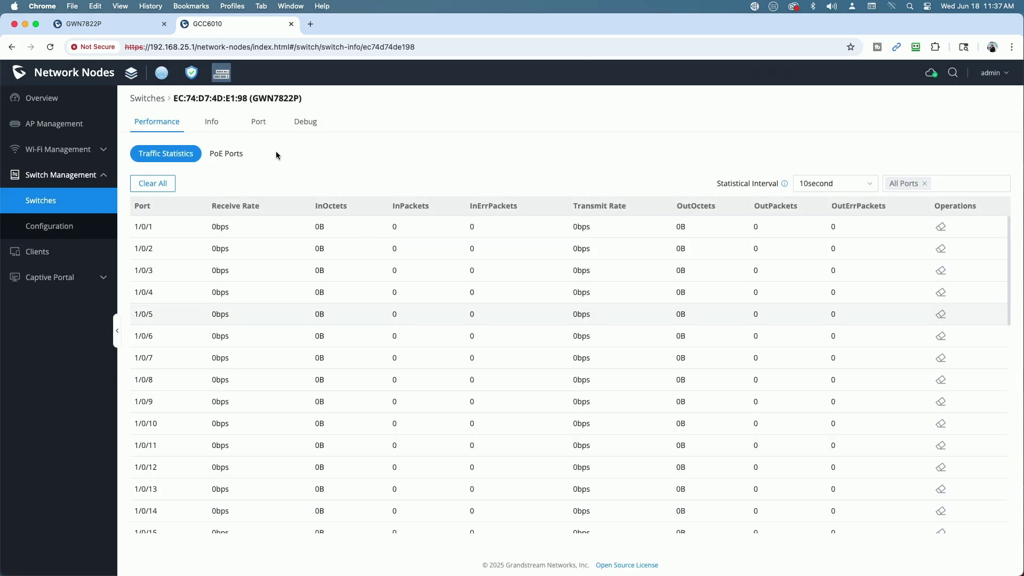
left_click(257, 124)
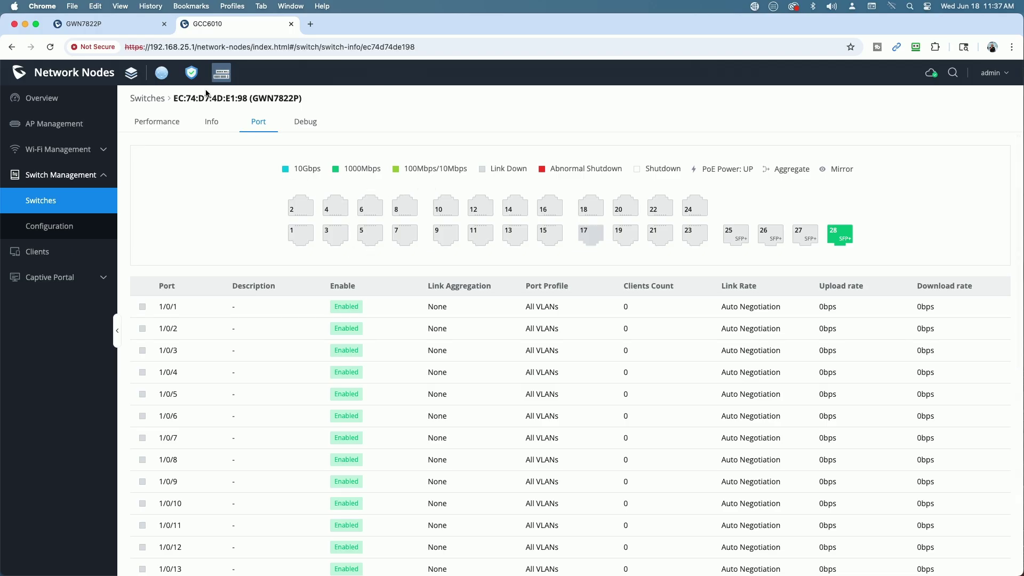
left_click(97, 24)
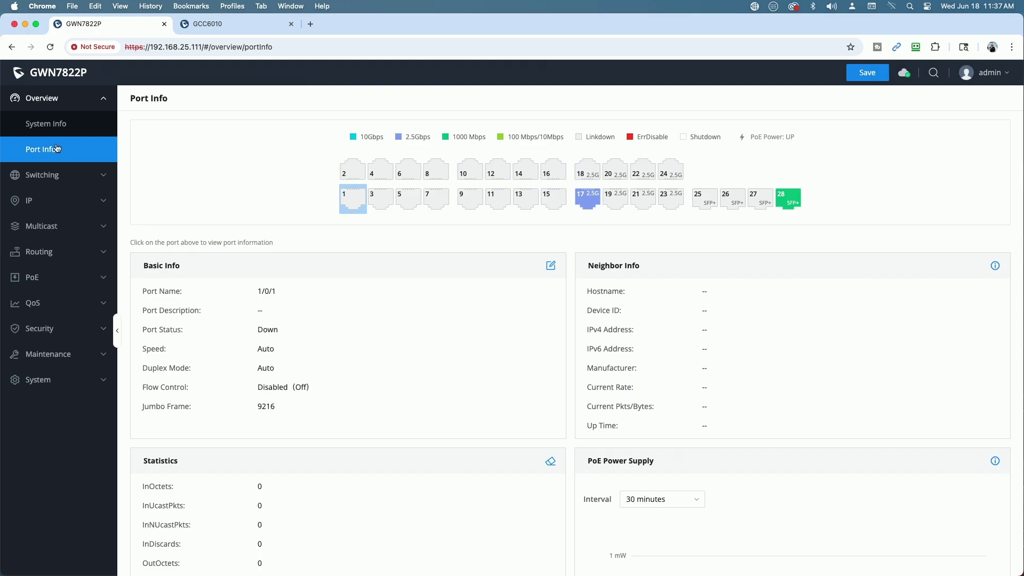
Step: Browse Port Basic Settings, Port Statistics, Loopback Detection and Port Auto Recovery, leaving Delay Time unchanged
left_click(105, 109)
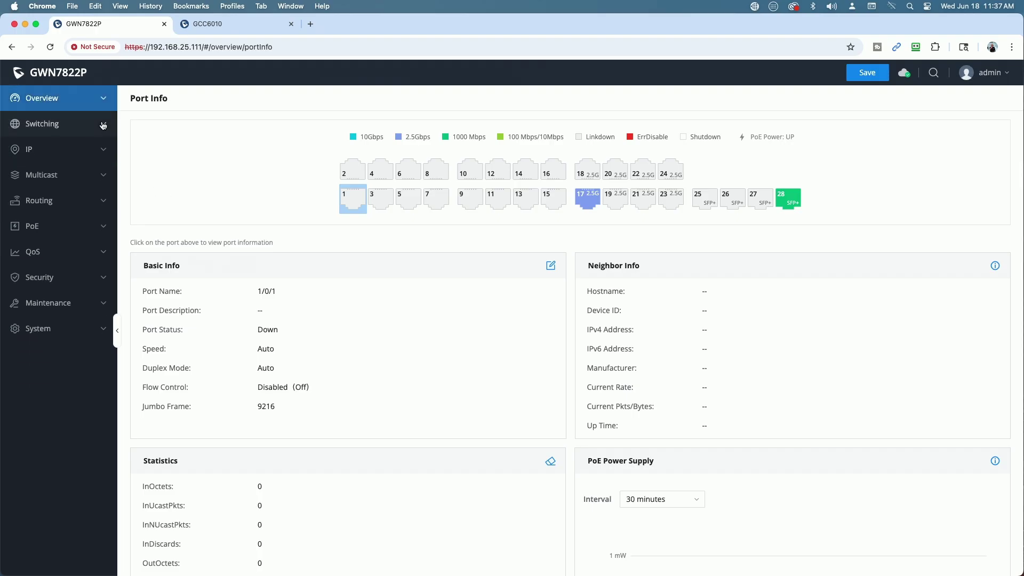
left_click(53, 124)
left_click(53, 153)
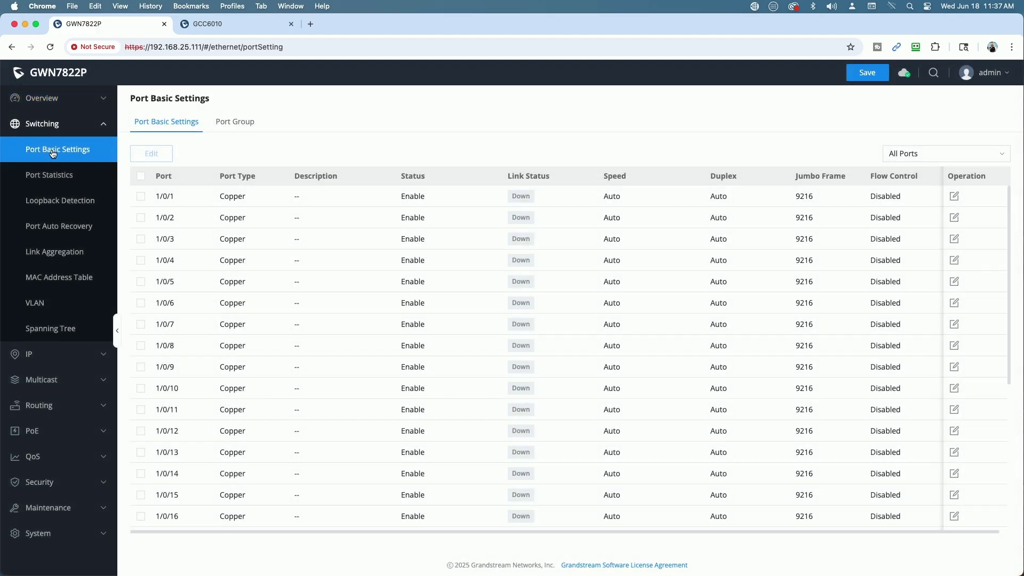
left_click(40, 176)
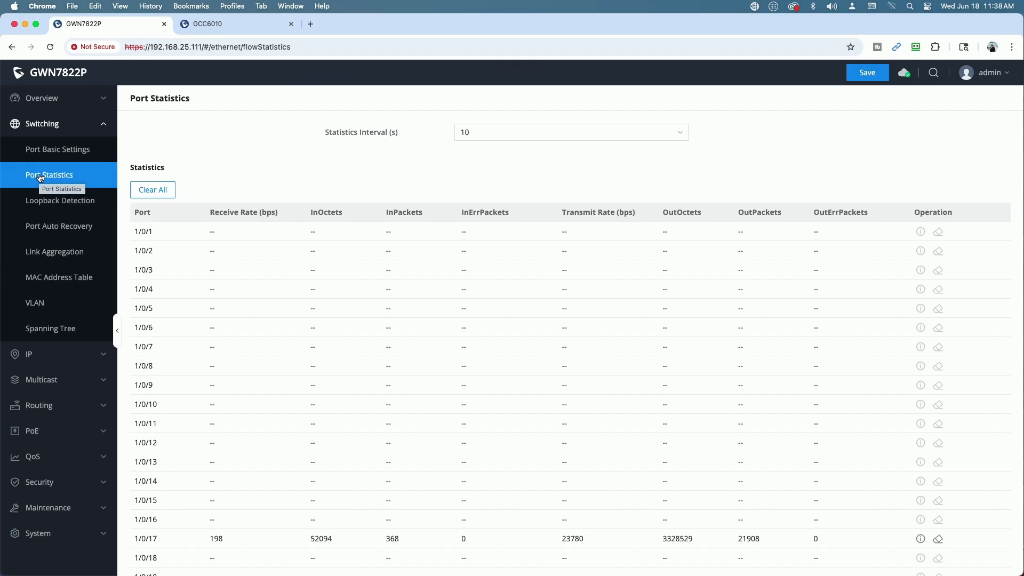
left_click(44, 200)
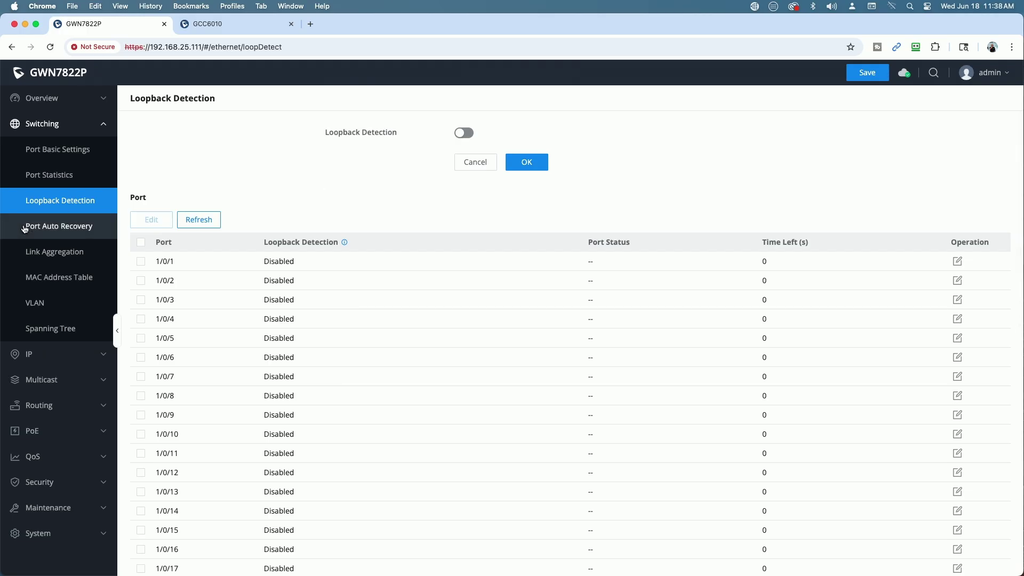
left_click(54, 228)
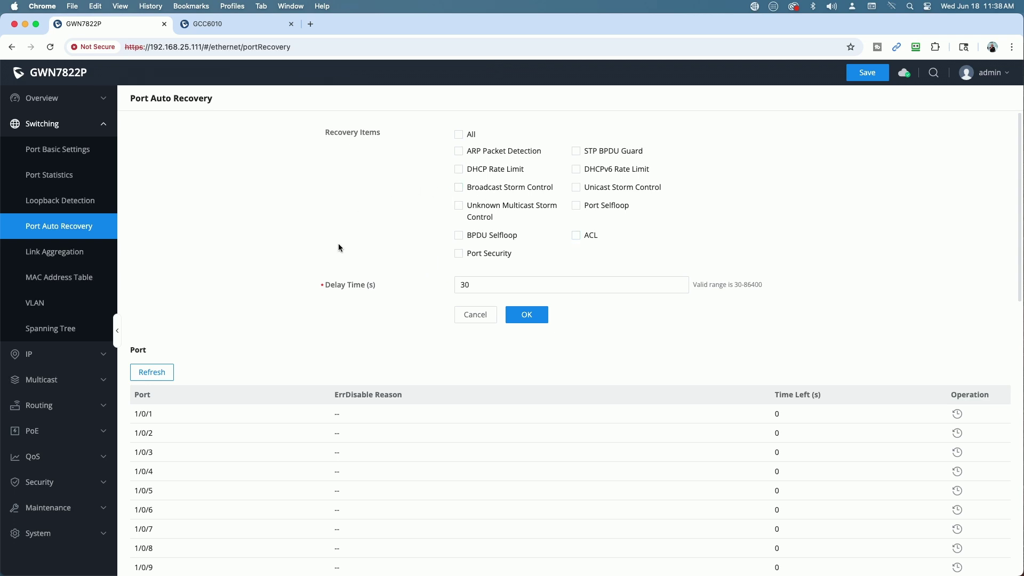
left_click(501, 285)
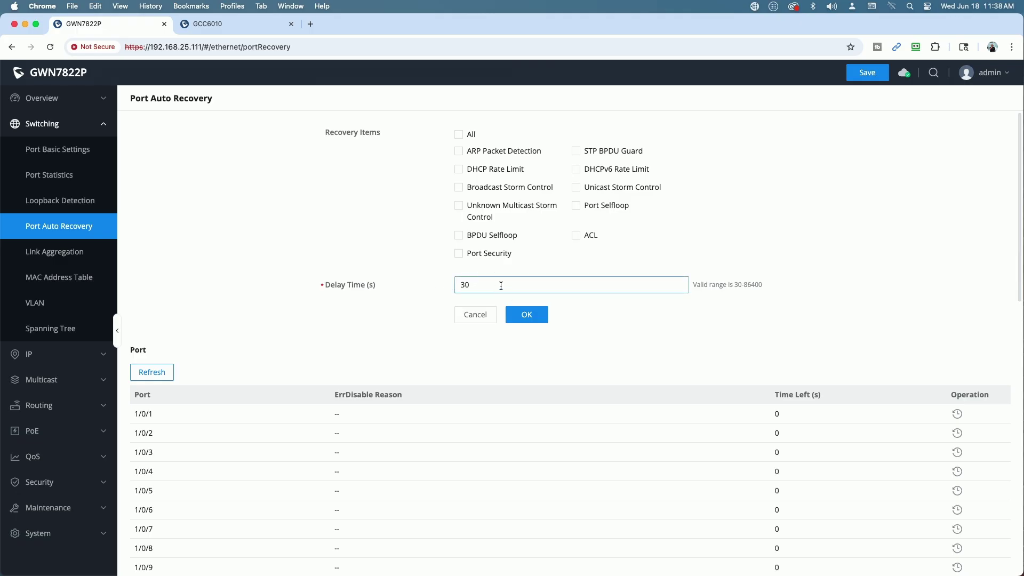
left_click(394, 352)
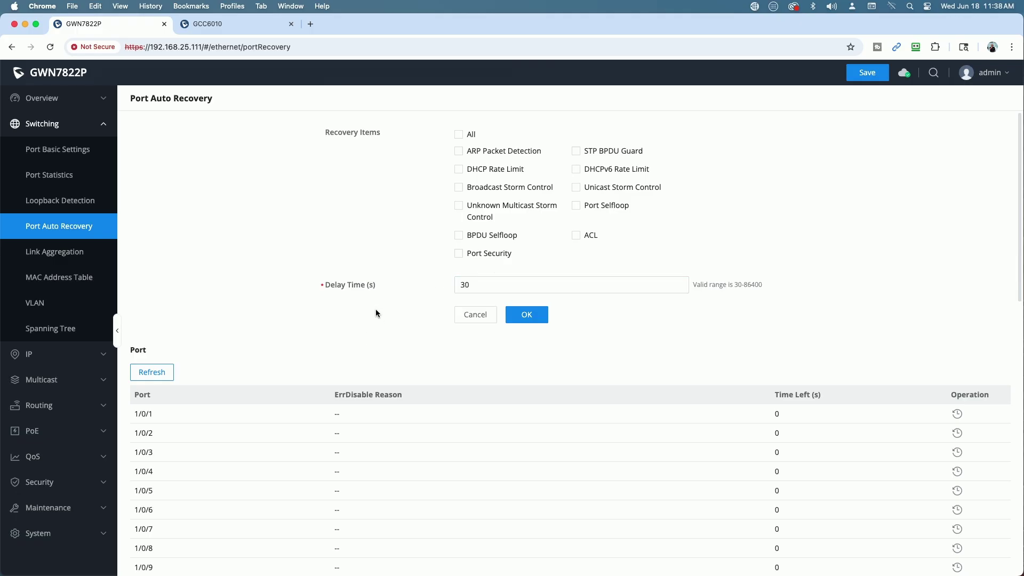
Step: Review Link Aggregation (LAG settings, LACP) and the MAC table's static and blackhole entries
left_click(73, 253)
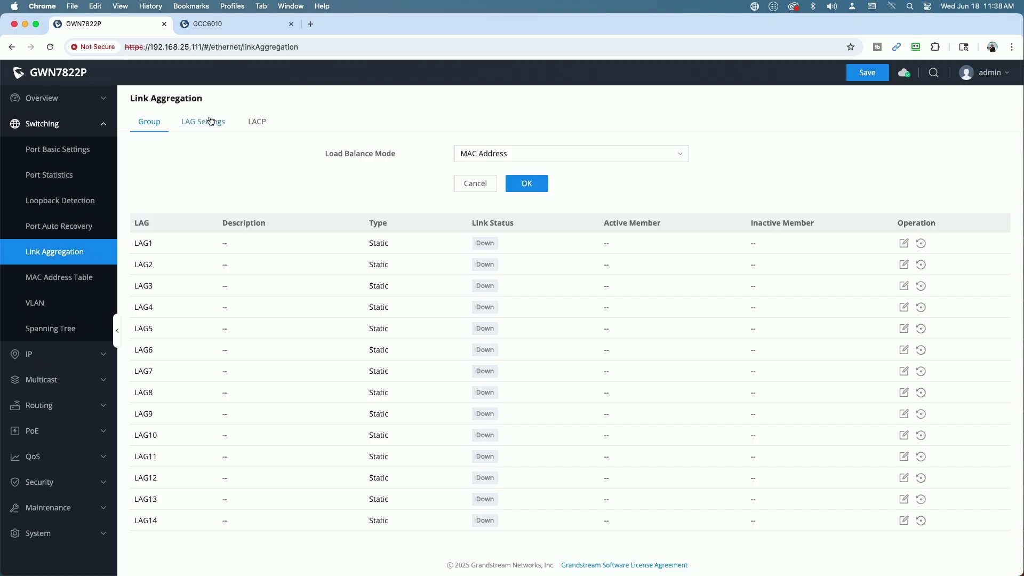
left_click(211, 121)
left_click(257, 122)
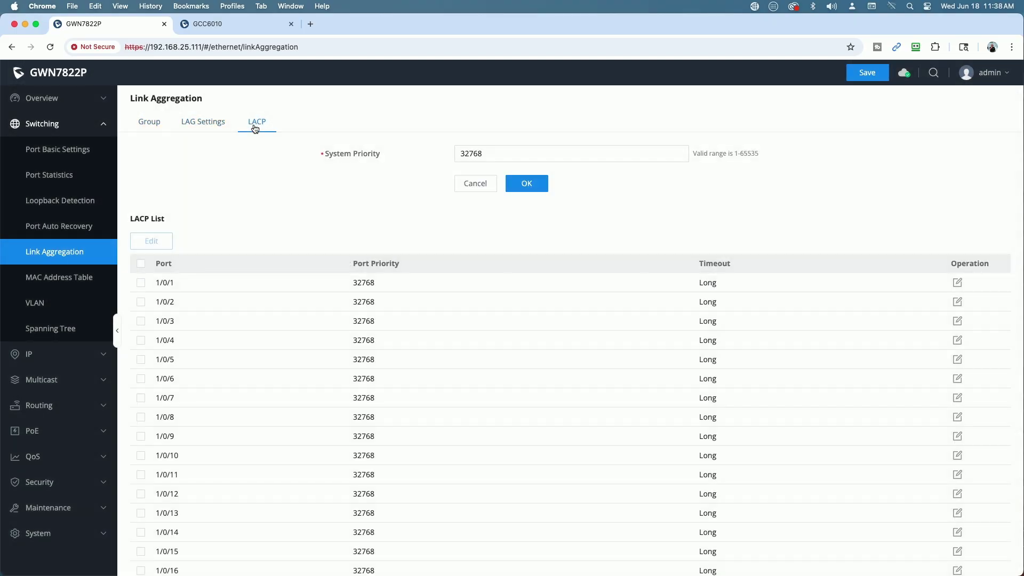
left_click(54, 281)
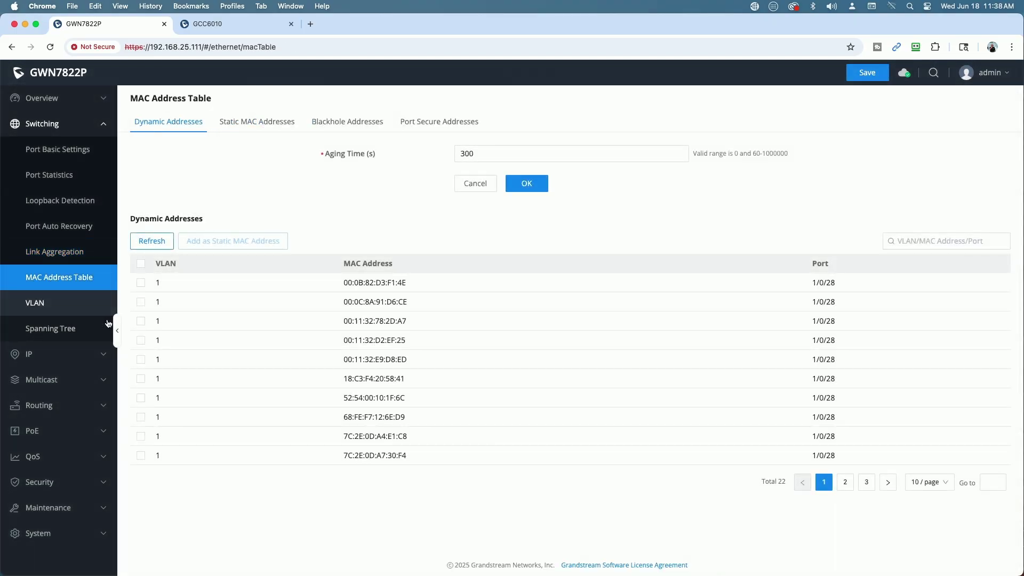
left_click(243, 129)
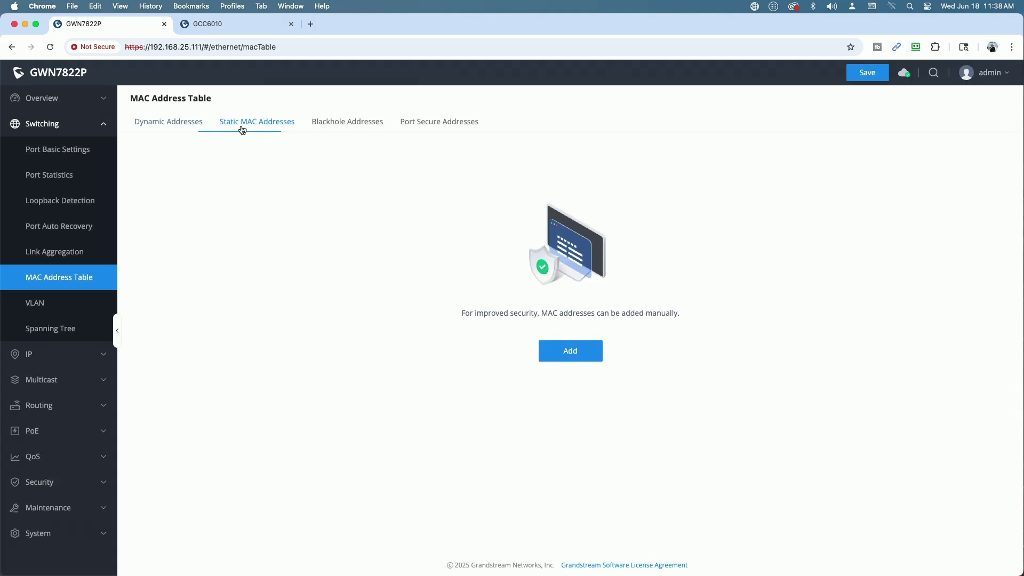
left_click(329, 125)
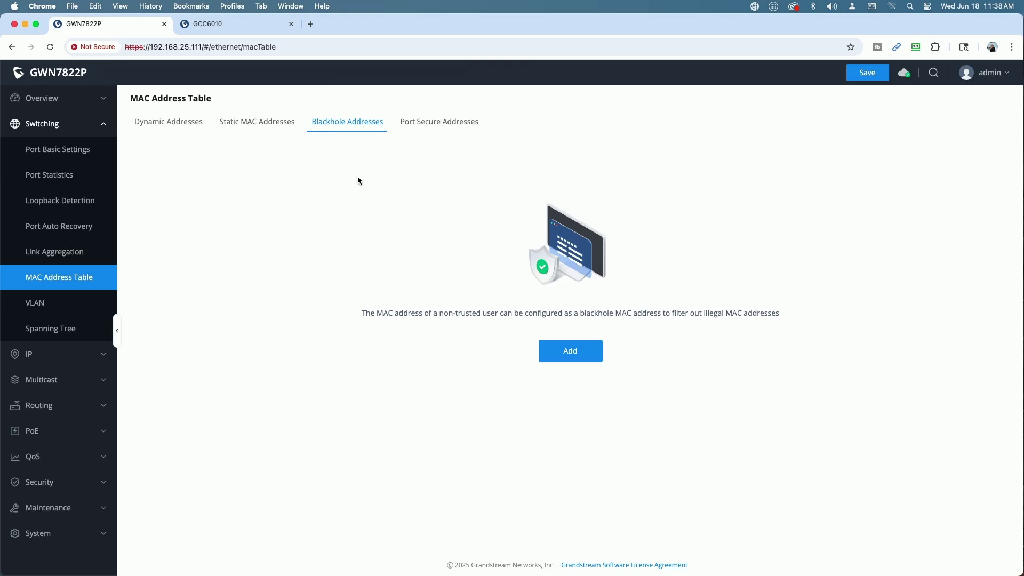
Step: Review the VLAN tabs and Spanning Tree port and MST tabs, ending on Global Settings
left_click(63, 302)
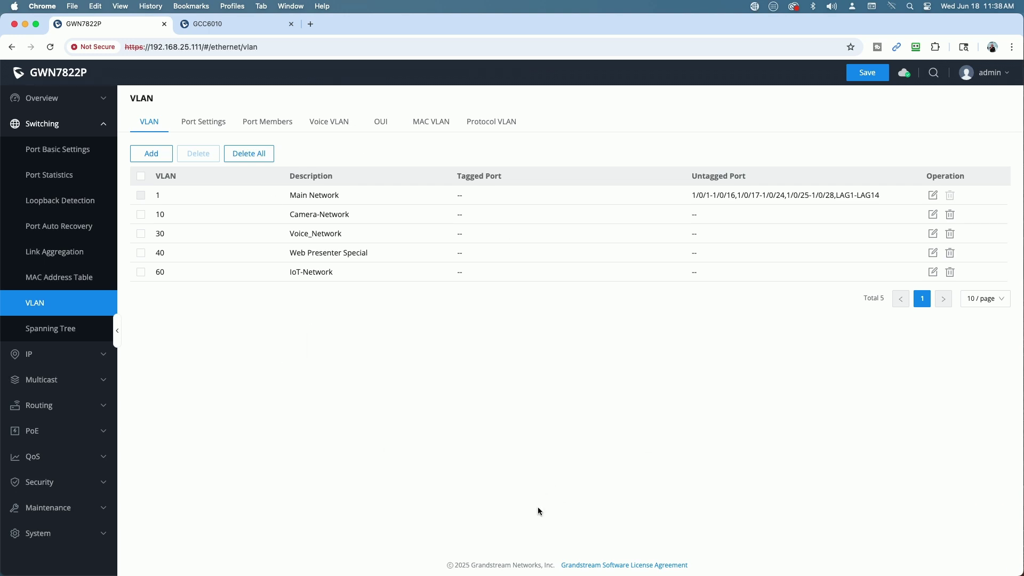
left_click(212, 121)
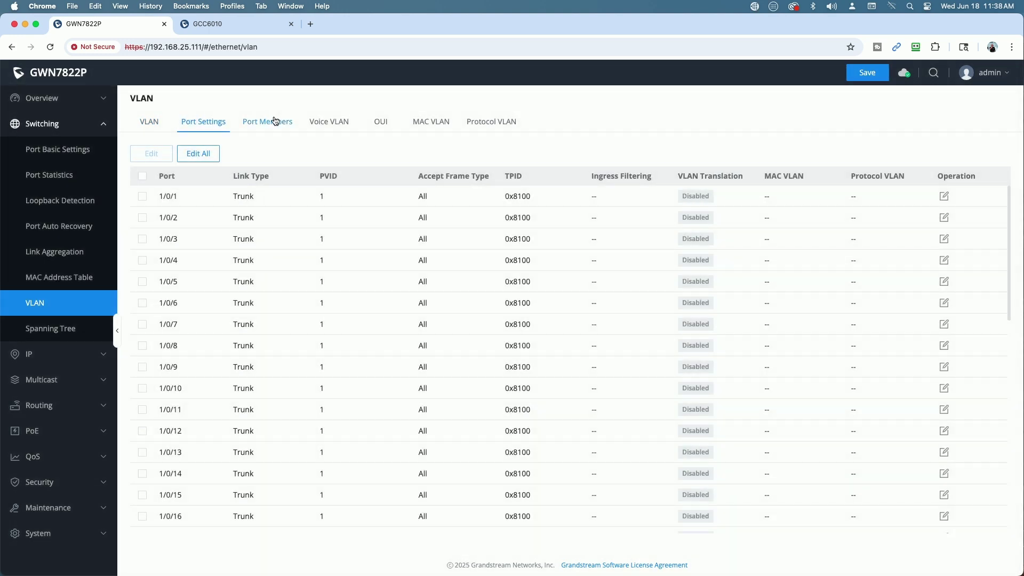
left_click(275, 122)
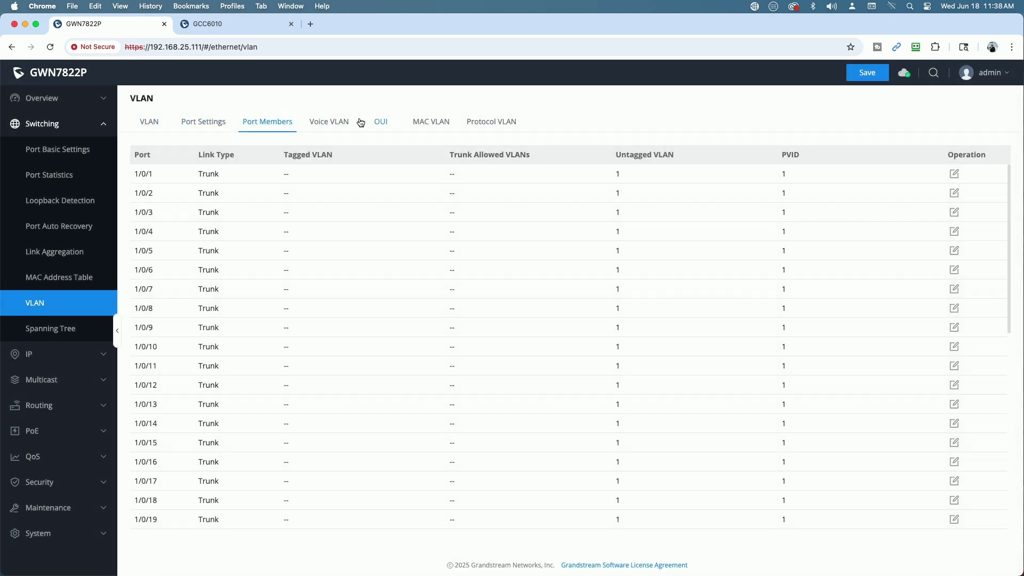
left_click(142, 129)
left_click(64, 331)
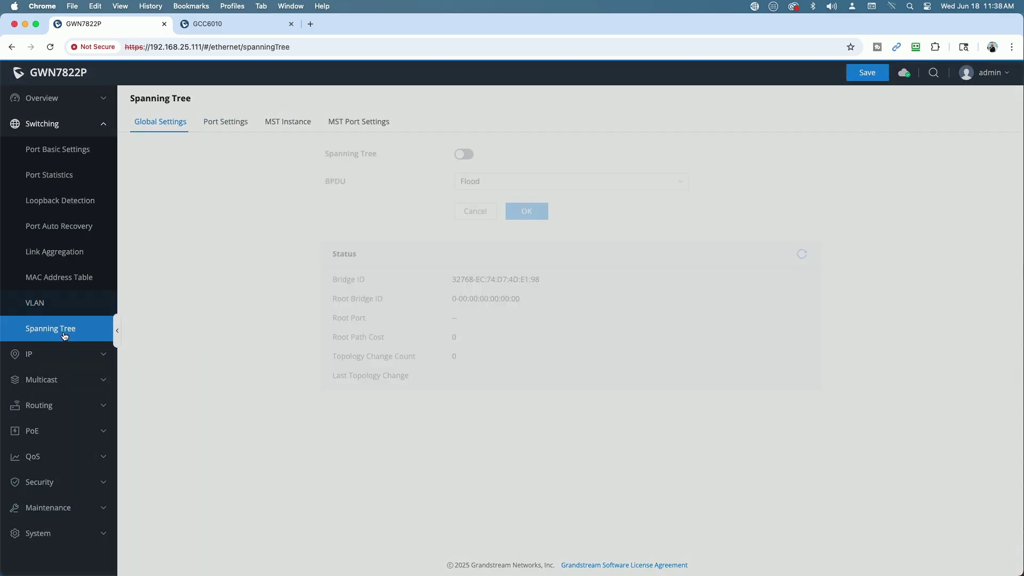
left_click(238, 124)
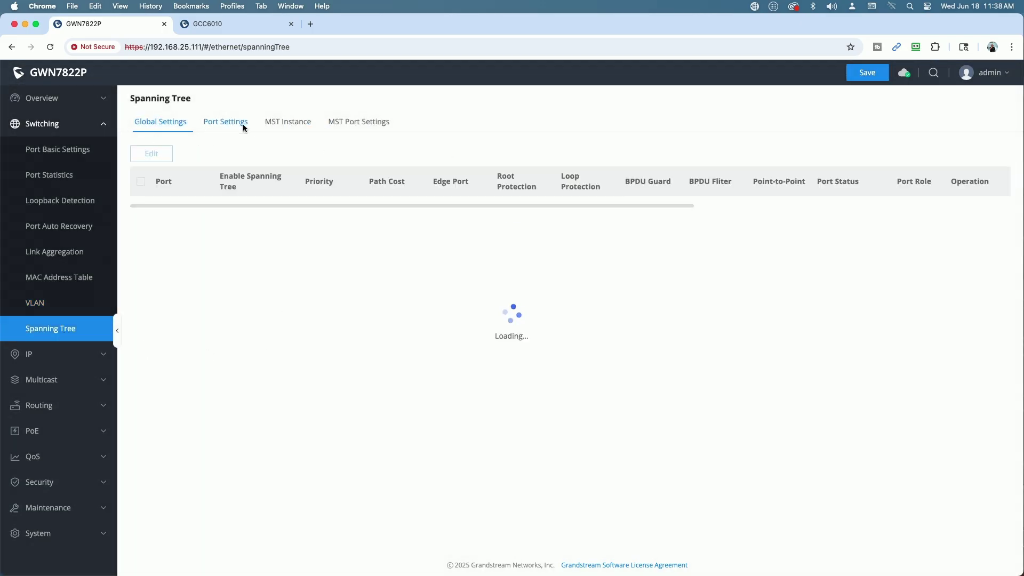
left_click(286, 128)
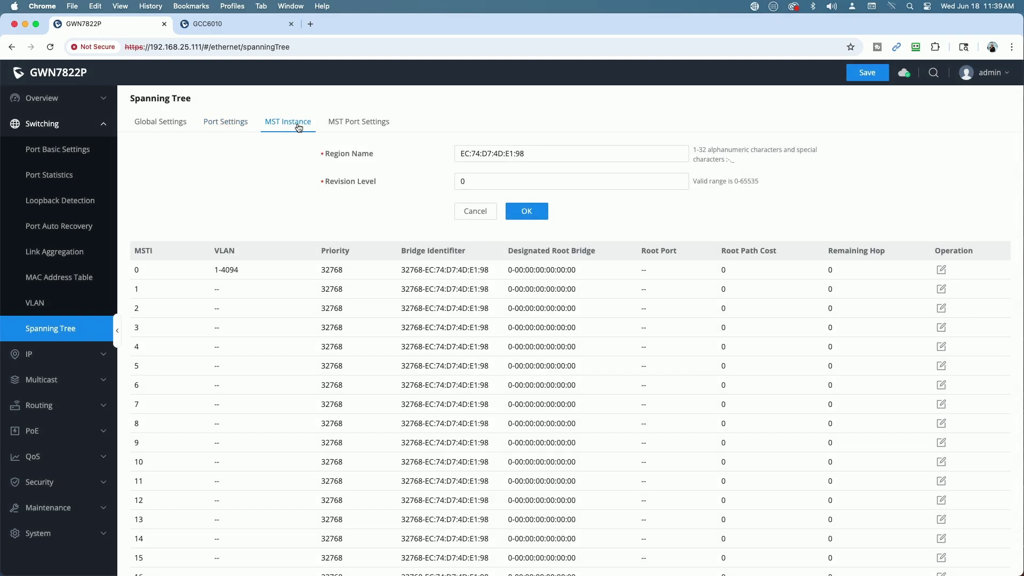
left_click(165, 126)
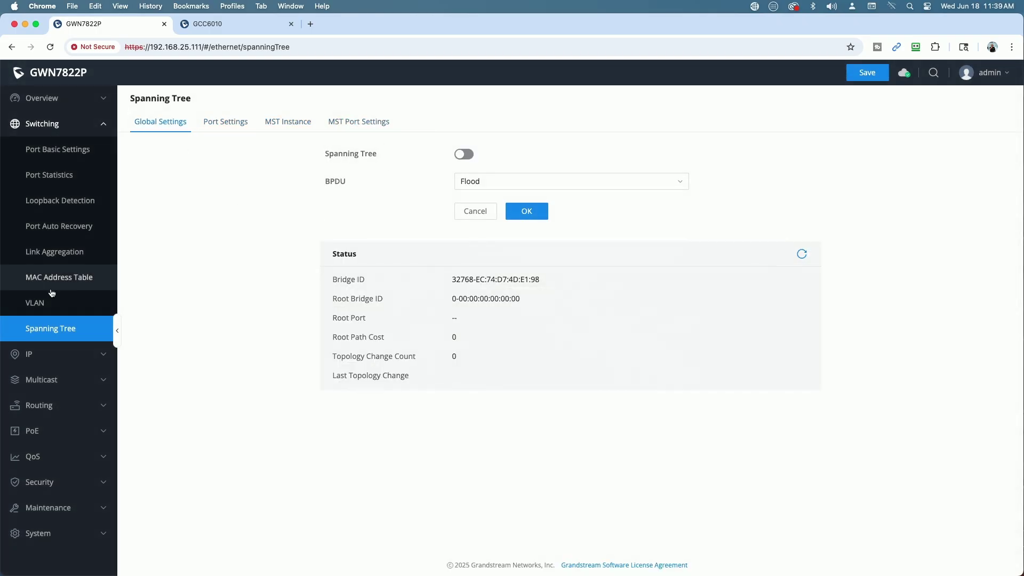
Step: Go through DHCP Server, DHCP Relay, ARP Table, Neighbor Discovery, ending on DNS with 8.8.8.8
left_click(50, 124)
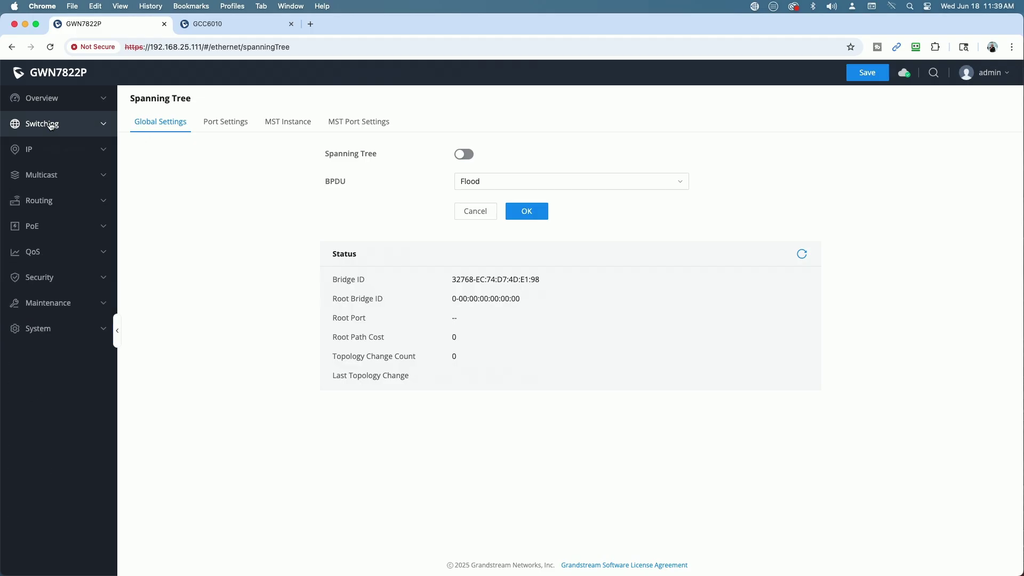
left_click(103, 151)
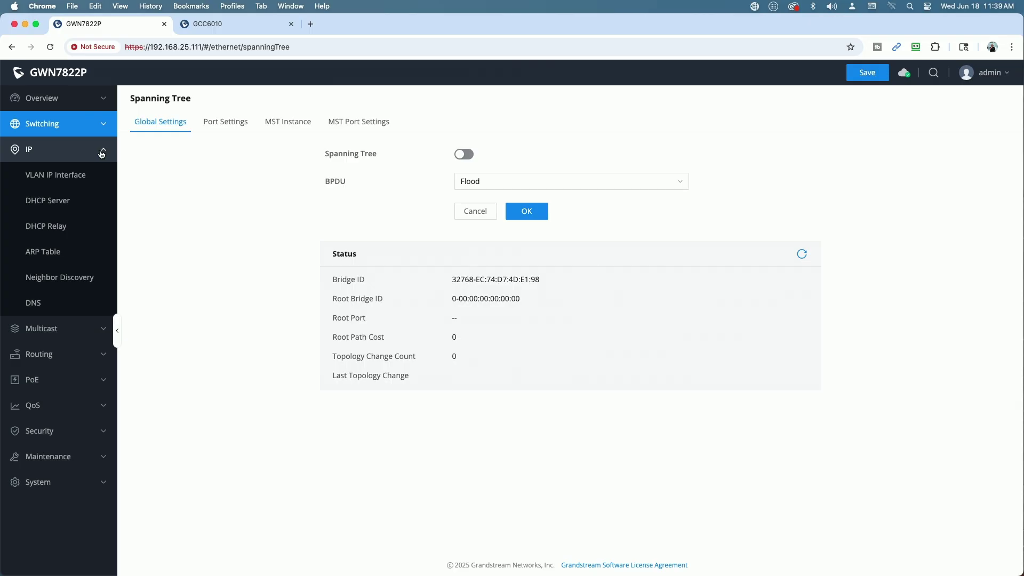
left_click(45, 200)
left_click(47, 226)
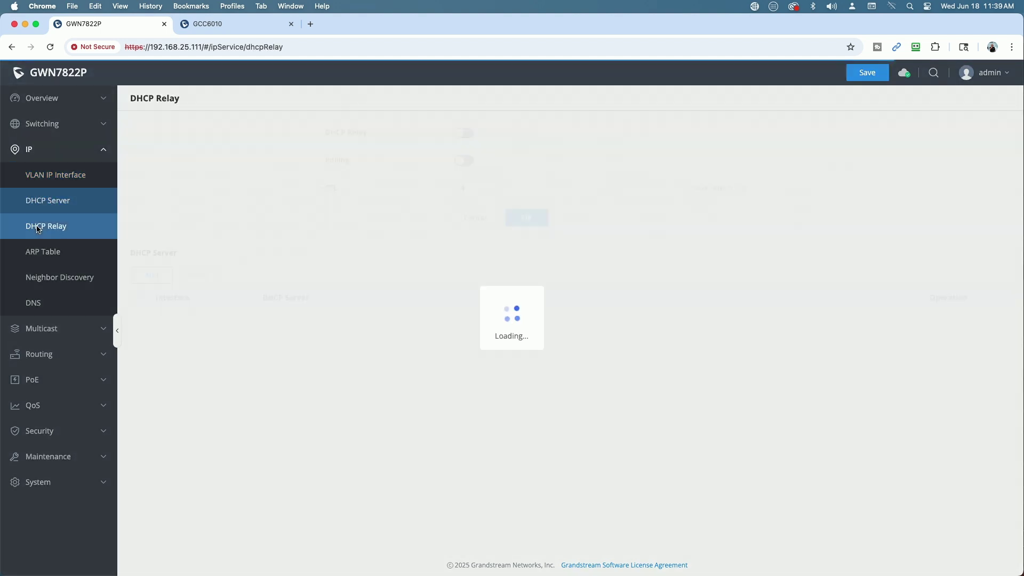
left_click(53, 256)
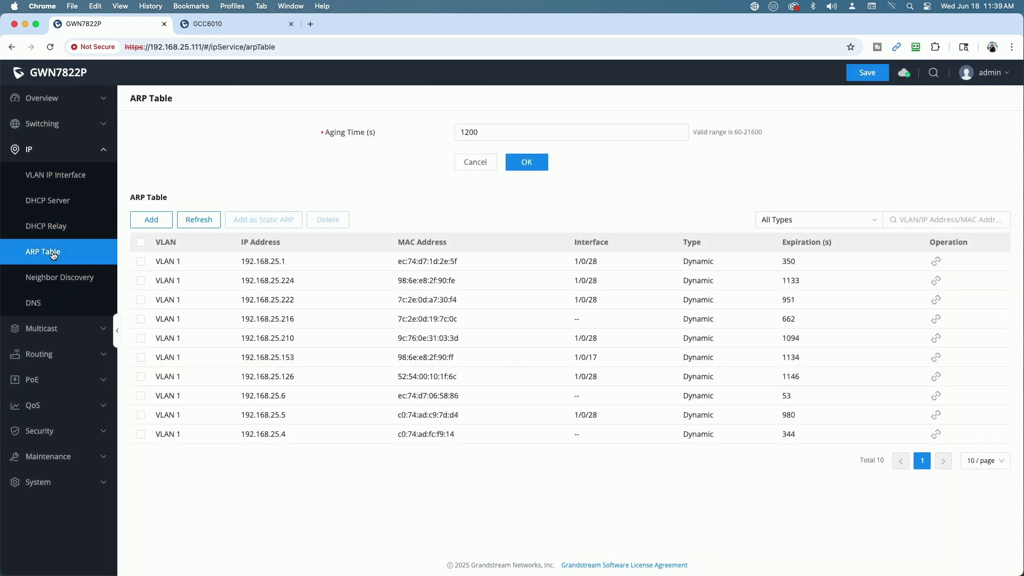
left_click(55, 285)
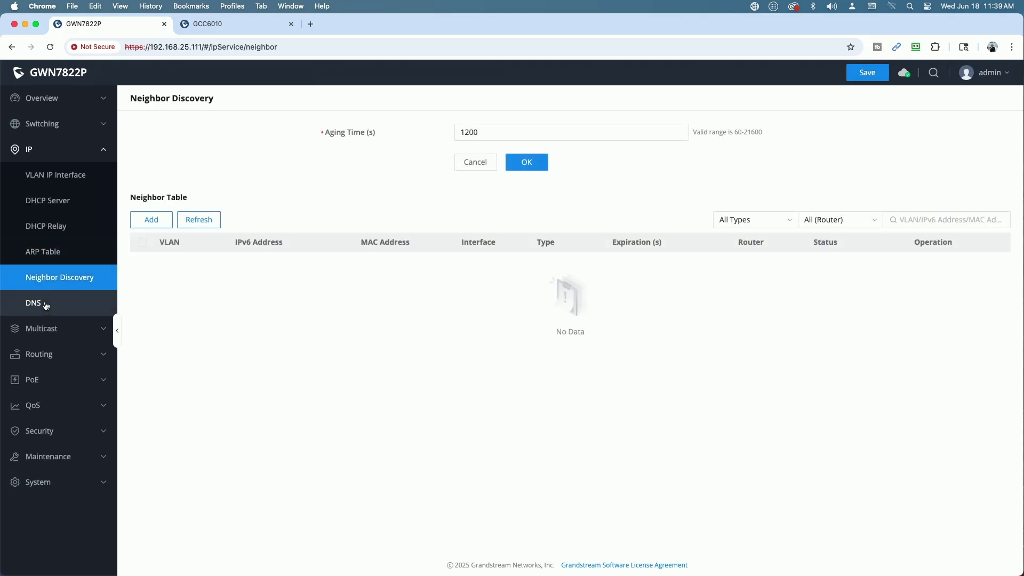
left_click(47, 305)
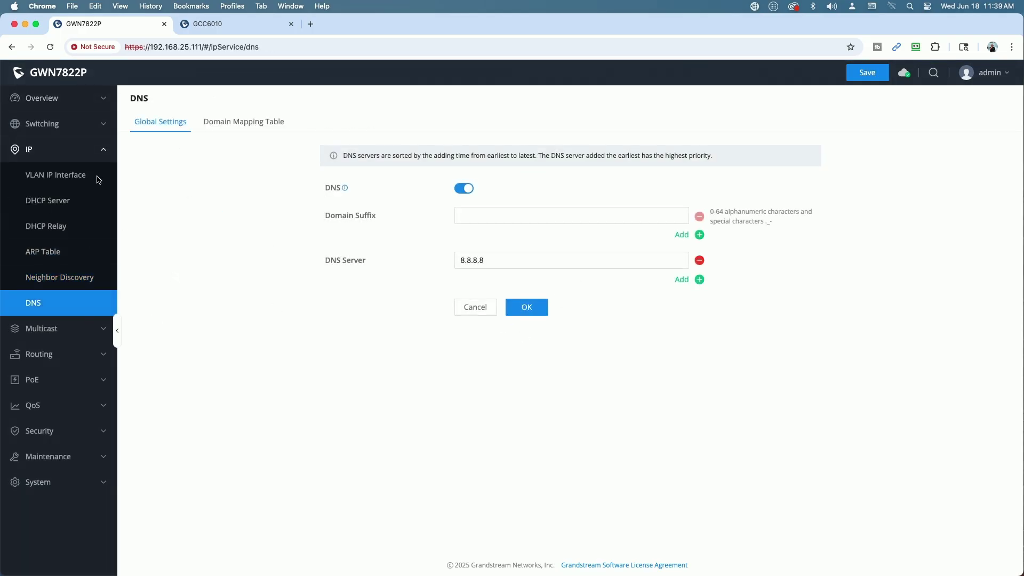
left_click(64, 153)
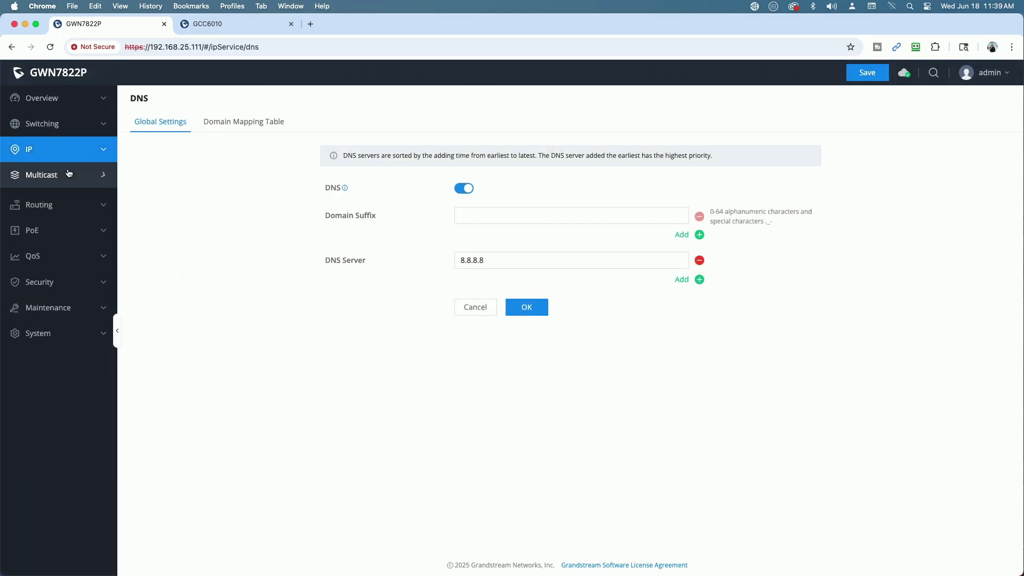
Step: Check IGMP and MLD snooping pages, then open Routing > Route Policy for IPv4 access lists
left_click(64, 175)
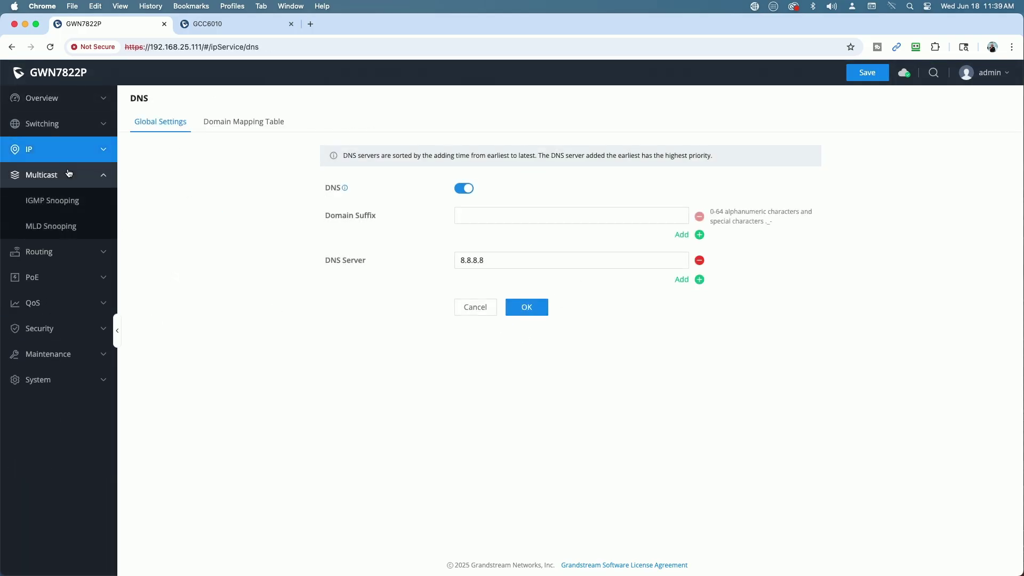
left_click(63, 203)
left_click(74, 228)
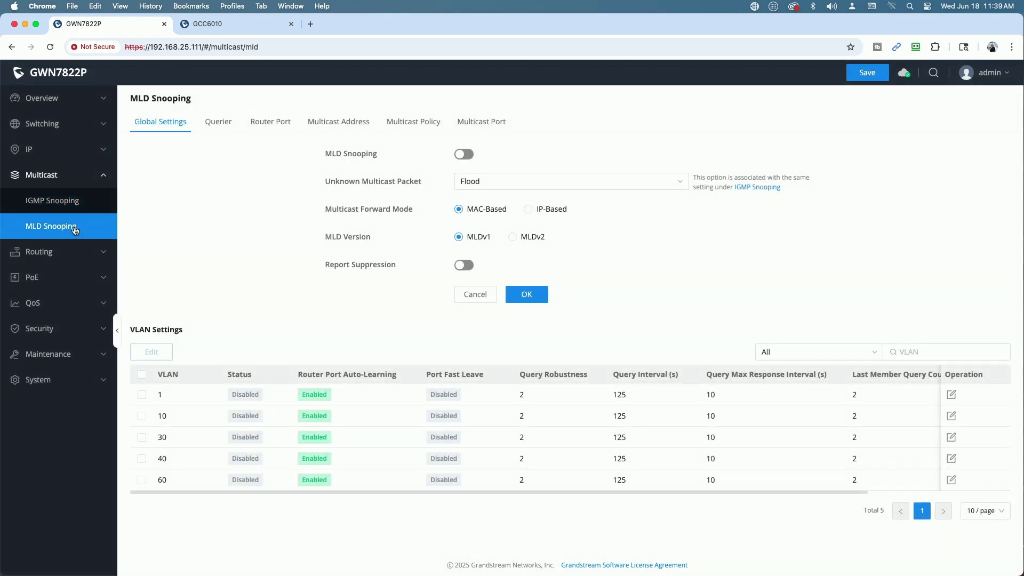
left_click(60, 176)
left_click(47, 201)
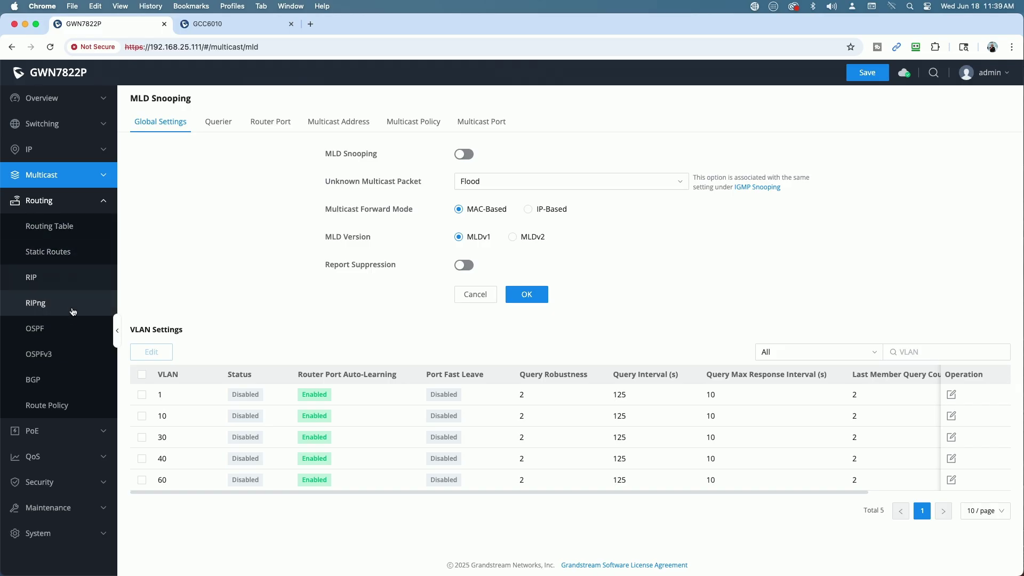
left_click(54, 406)
left_click(79, 207)
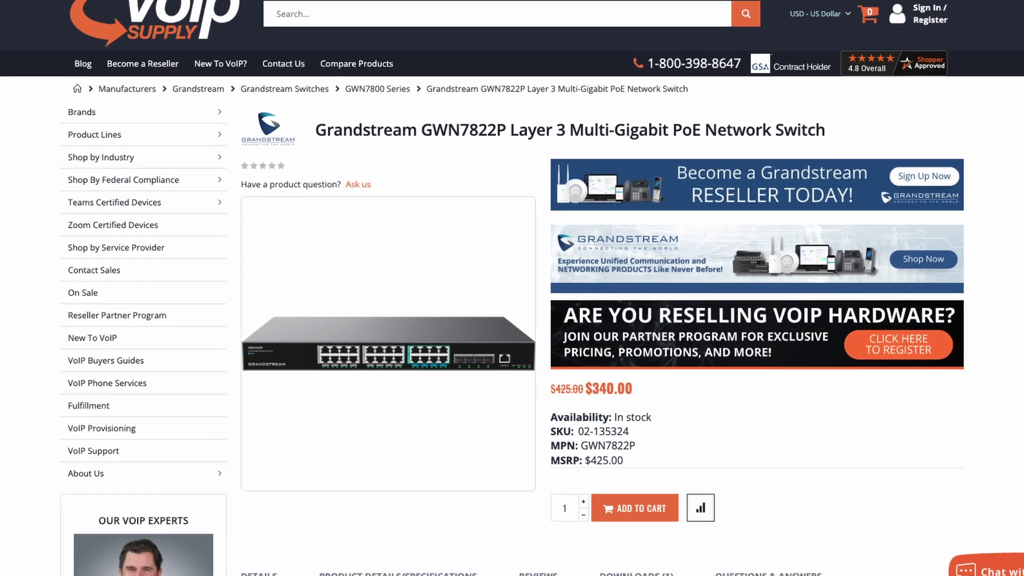
Step: Open PoE > Global to see 24 PoE interfaces and 360W total power
left_click(58, 255)
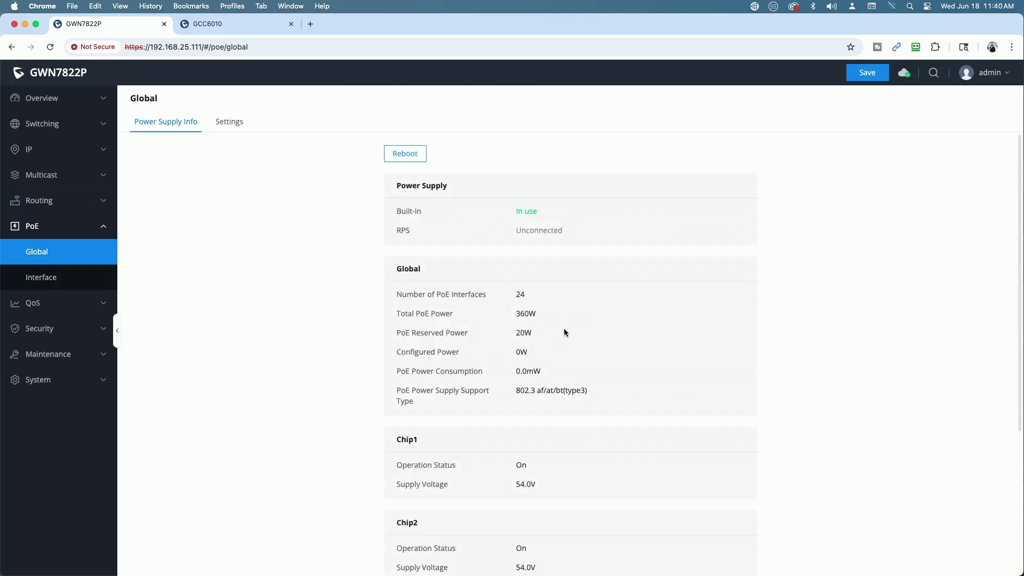
Step: Review per-interface PoE settings, then QoS Port Priority and Priority Mapping
left_click(51, 278)
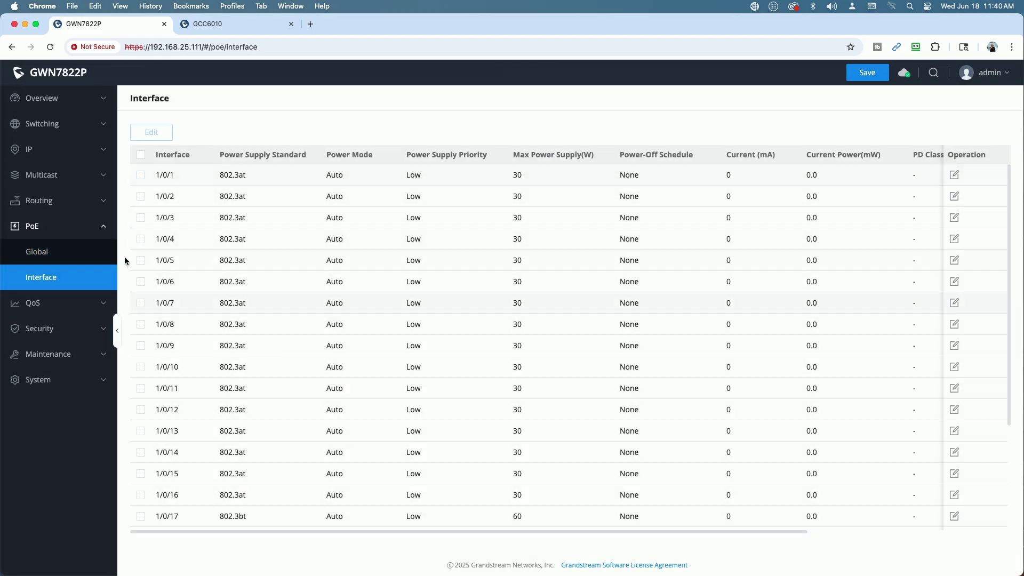
left_click(50, 228)
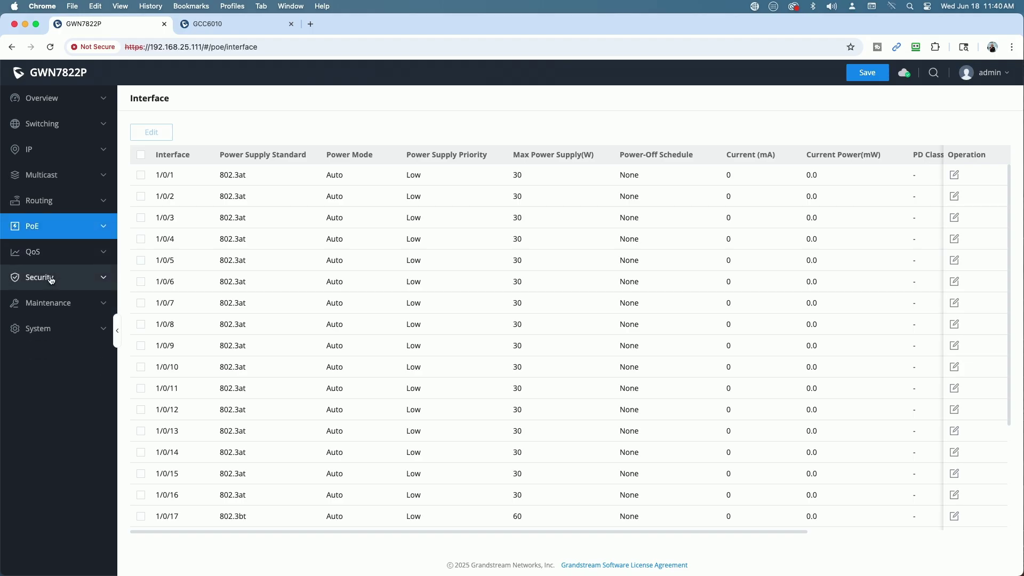
left_click(58, 252)
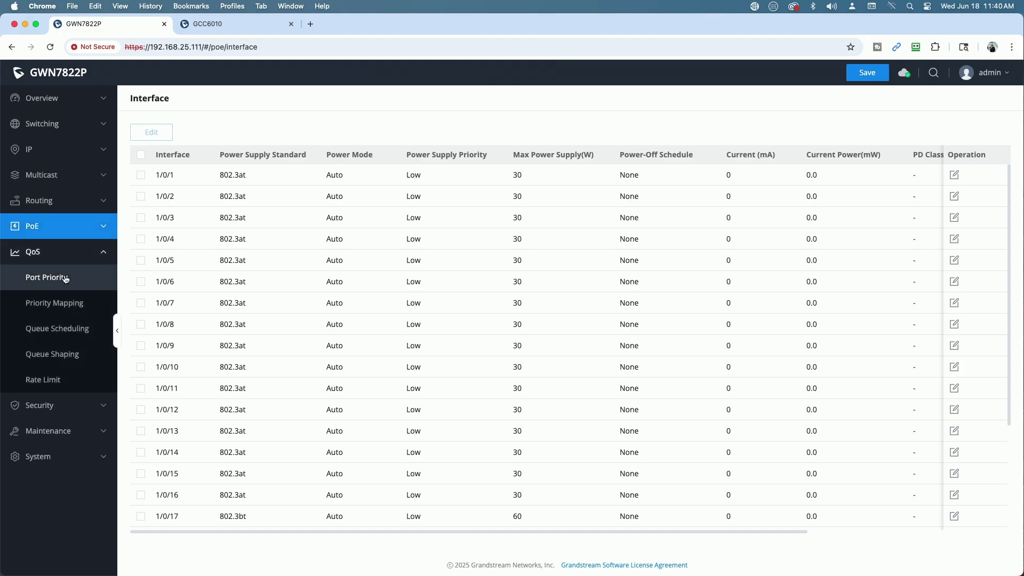
left_click(65, 278)
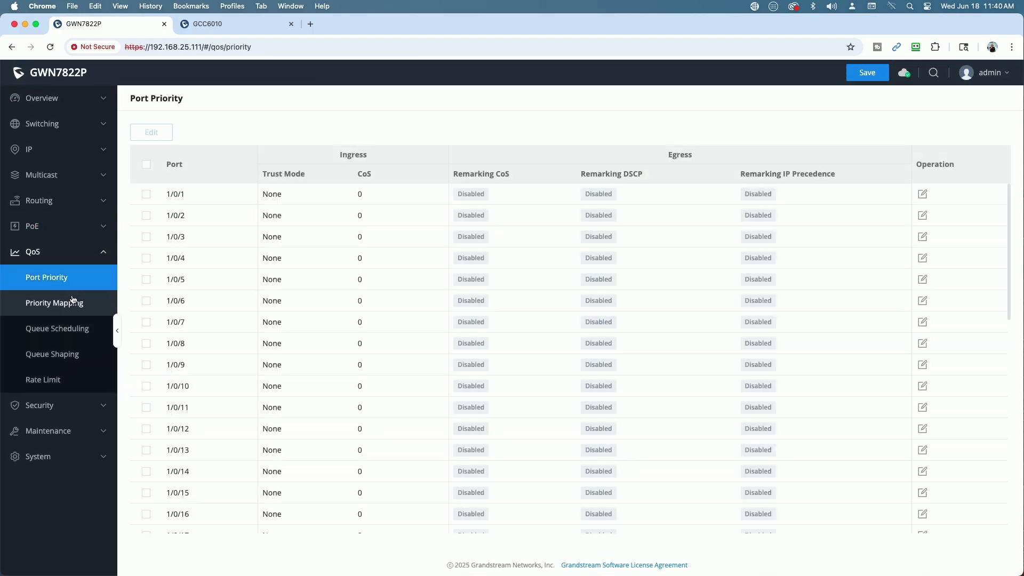
left_click(73, 301)
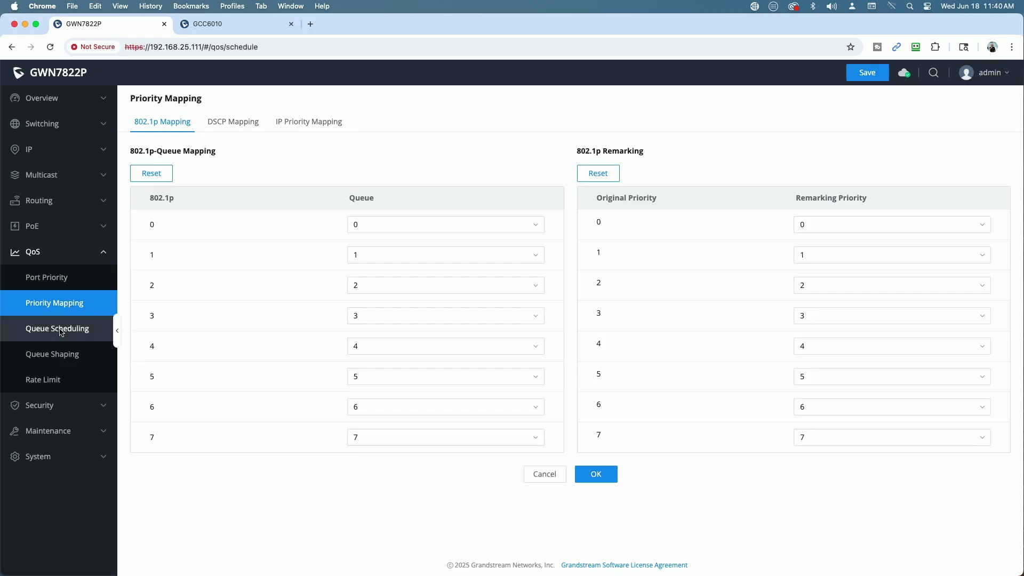
Step: Step through Queue Shaping, Rate Limit and Queue Scheduling, returning to Port Priority
left_click(53, 354)
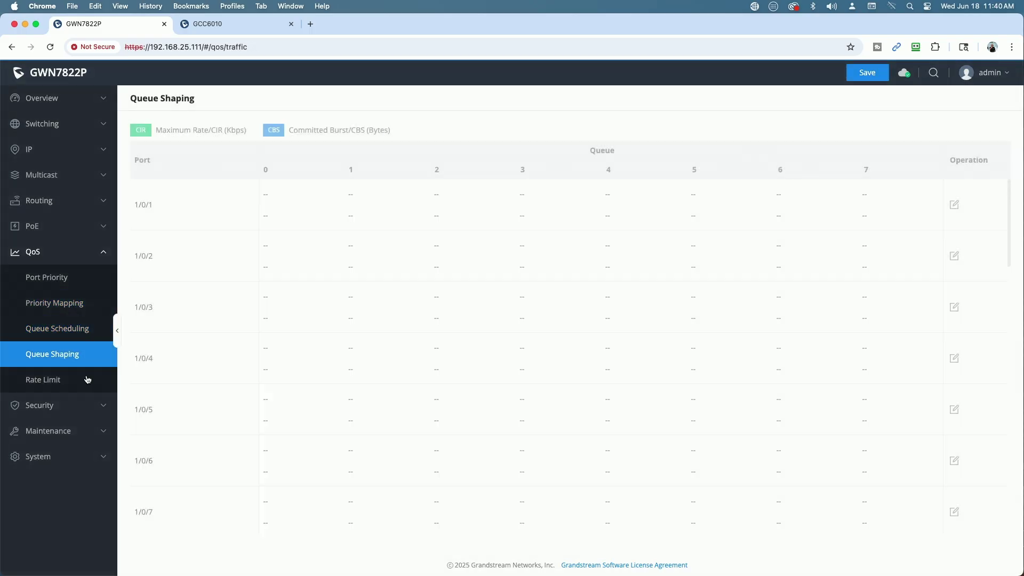
left_click(48, 380)
left_click(53, 354)
left_click(69, 329)
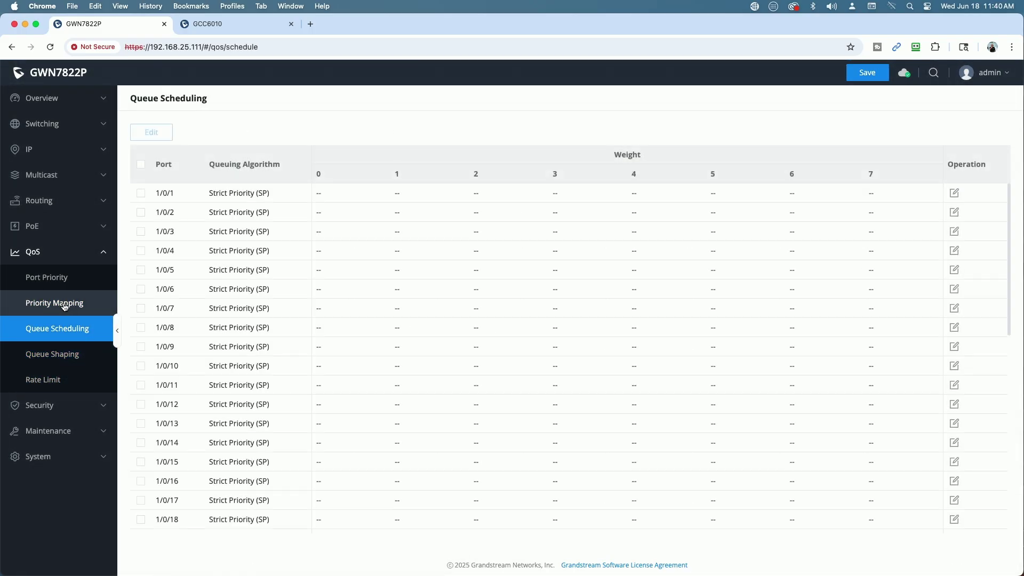
left_click(64, 304)
left_click(60, 278)
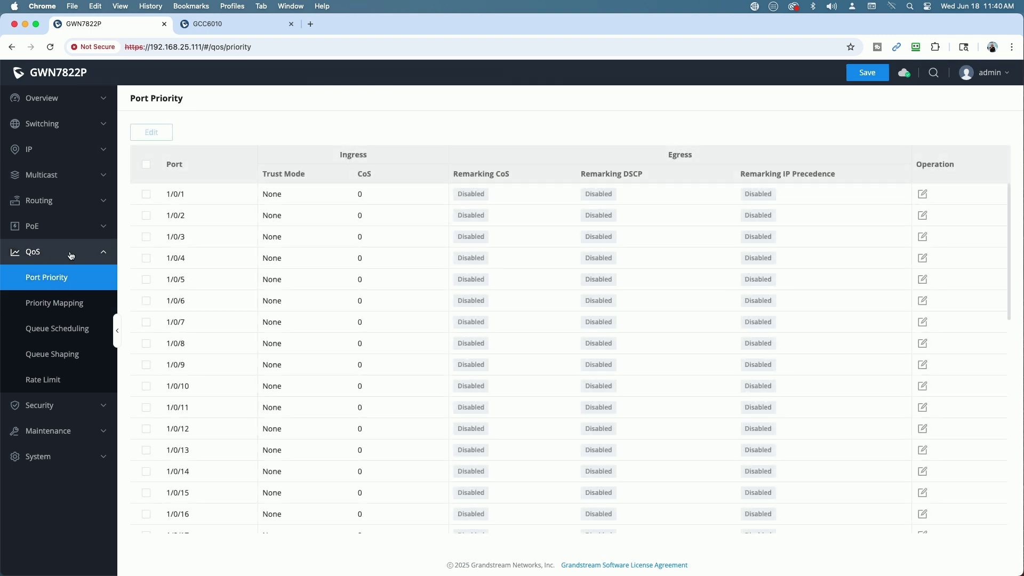
left_click(97, 257)
Step: Open Storm Control, Port Security, Port Isolation and the ACL rules pages
left_click(96, 277)
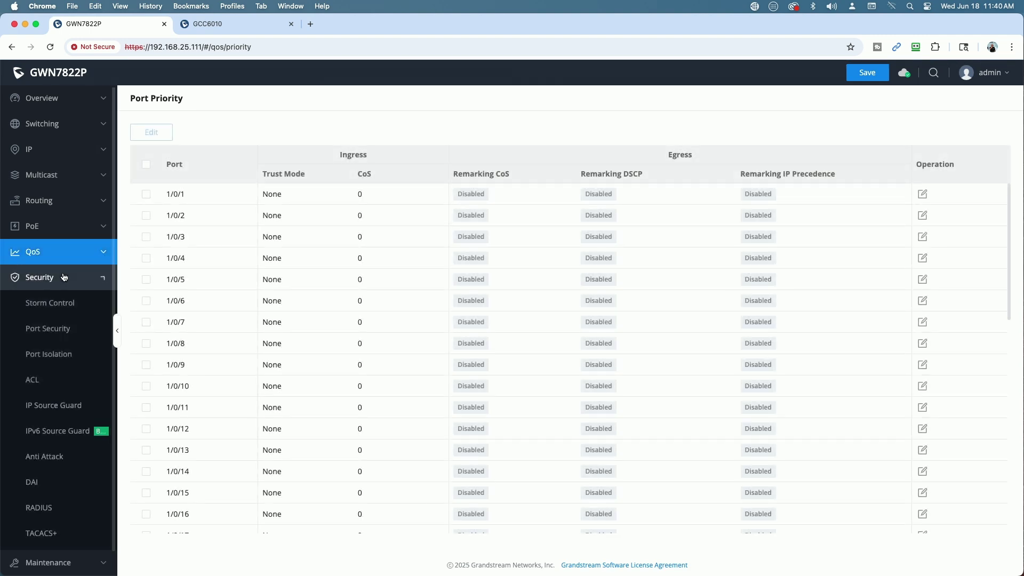
left_click(63, 310)
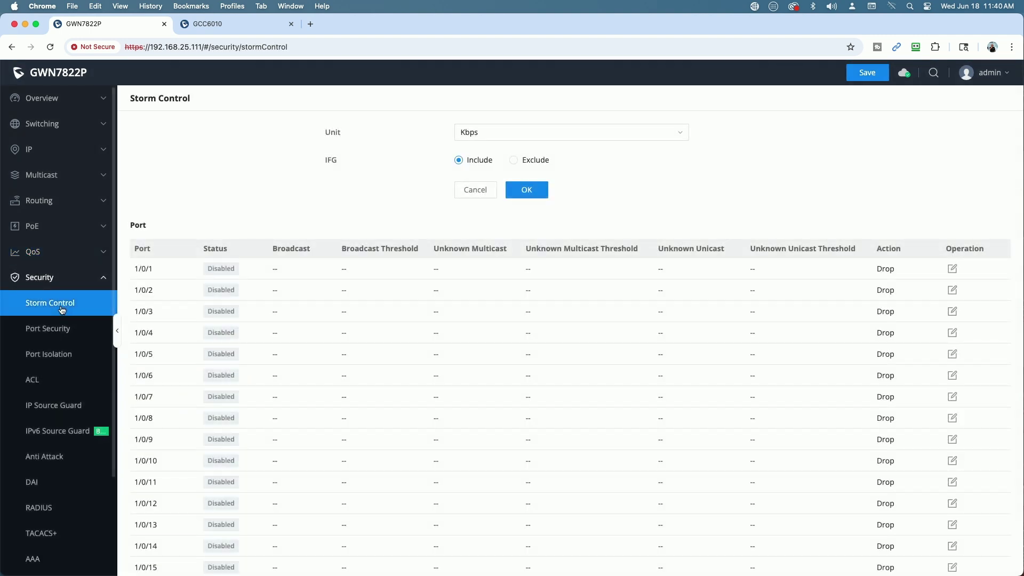
left_click(62, 329)
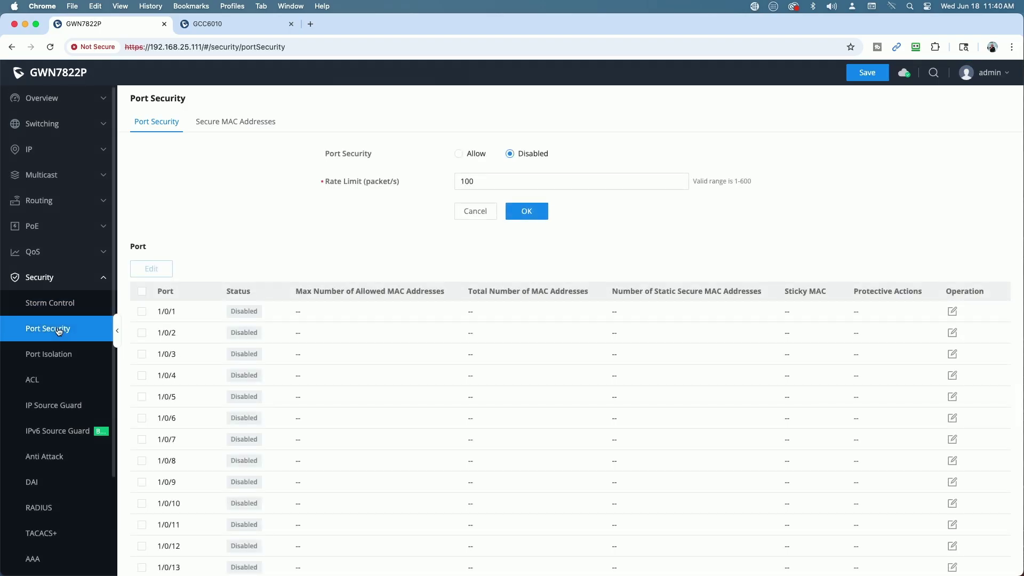
left_click(60, 358)
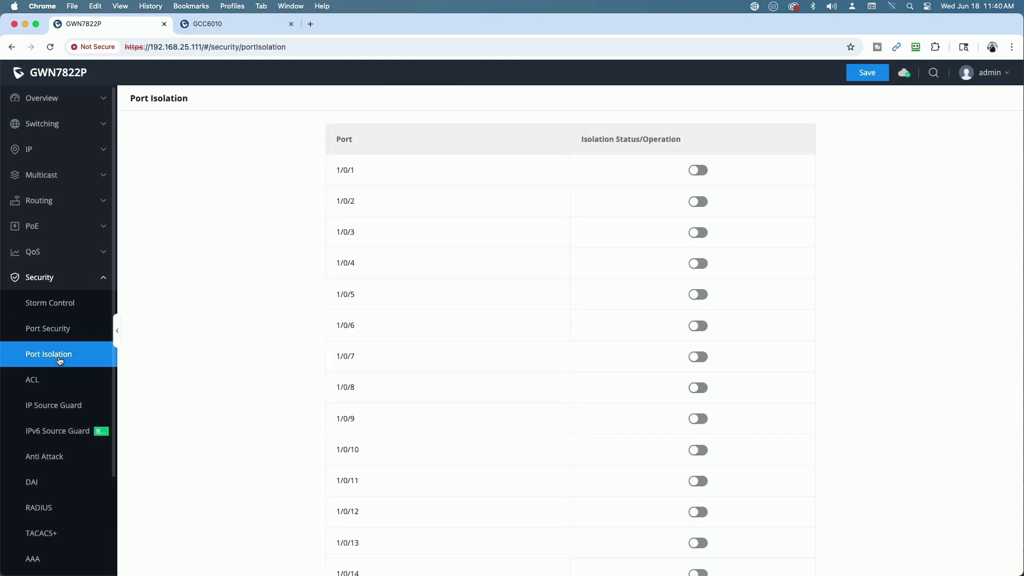
left_click(39, 389)
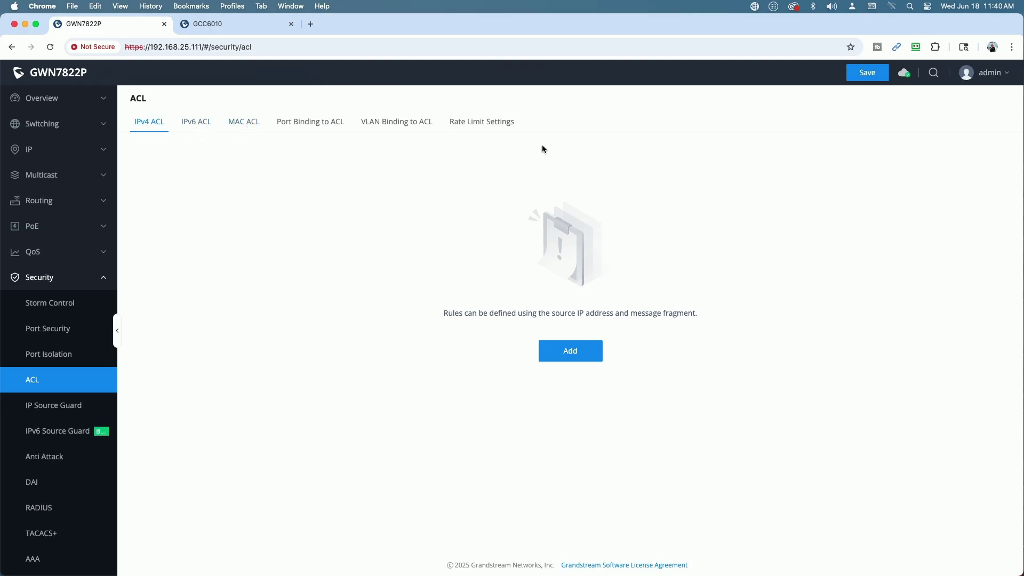
Step: Review IP and IPv6 Source Guard, Anti Attack, DAI and the empty RADIUS server list
left_click(59, 405)
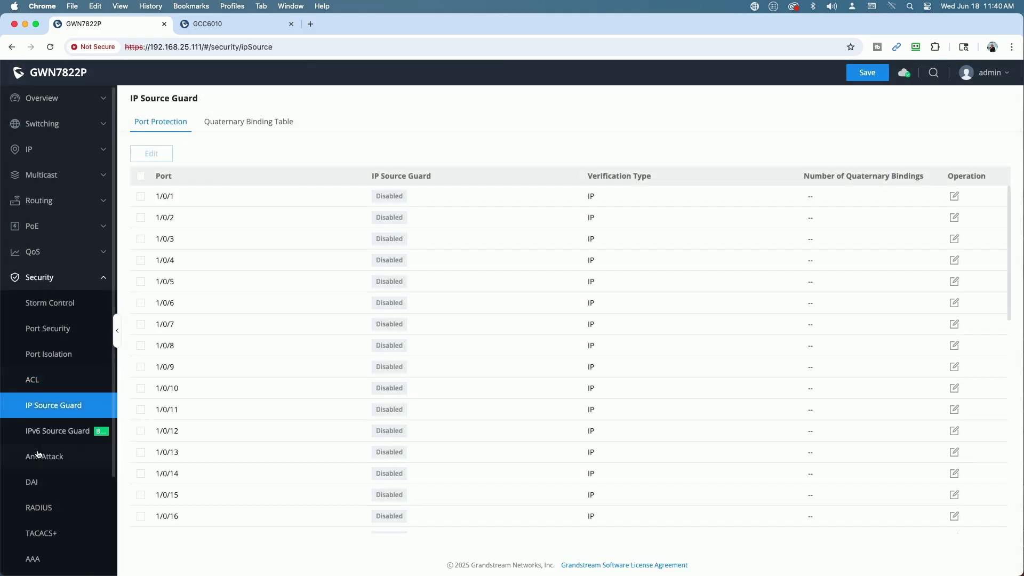
left_click(38, 437)
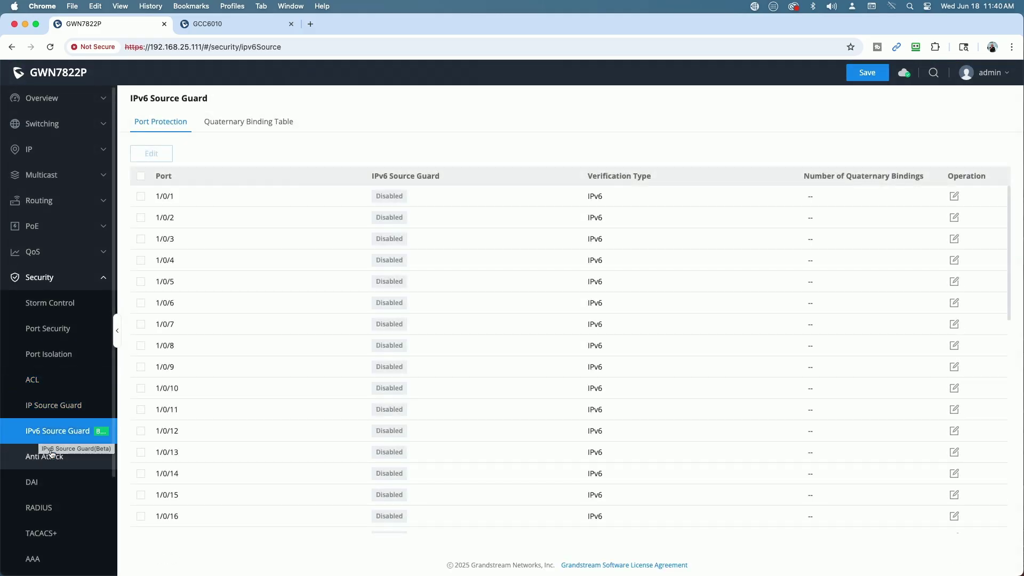
left_click(46, 460)
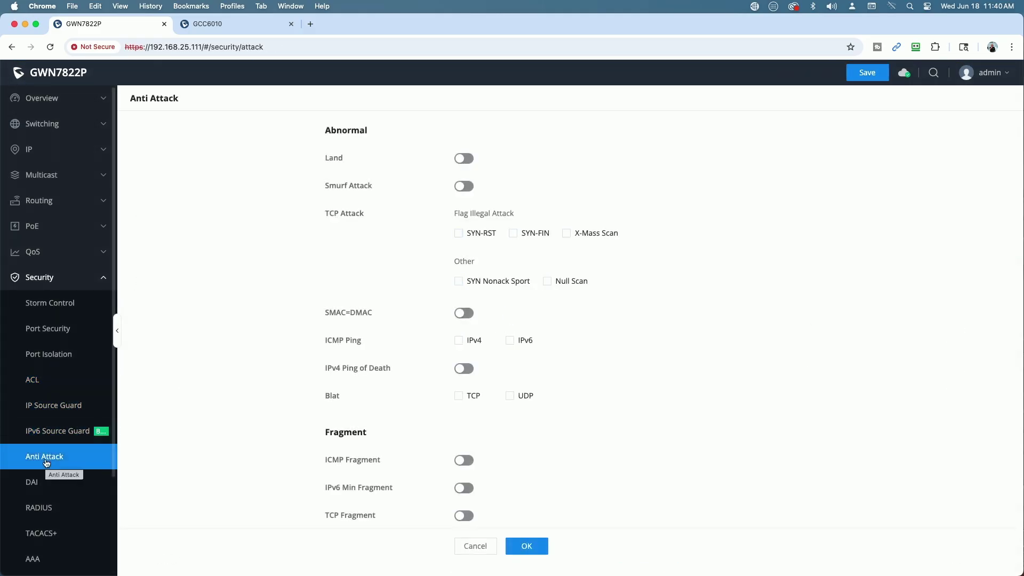
left_click(35, 486)
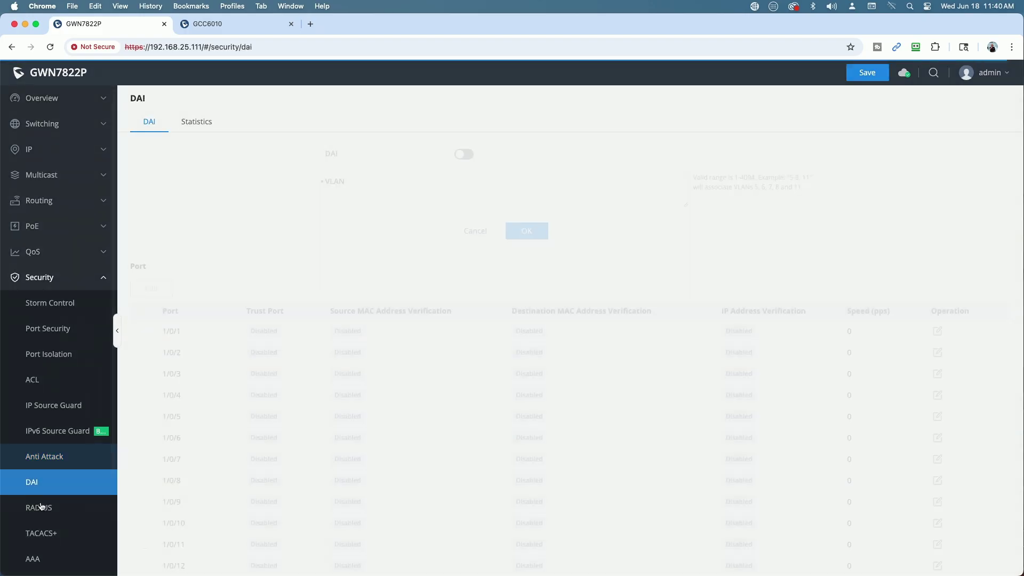
left_click(44, 511)
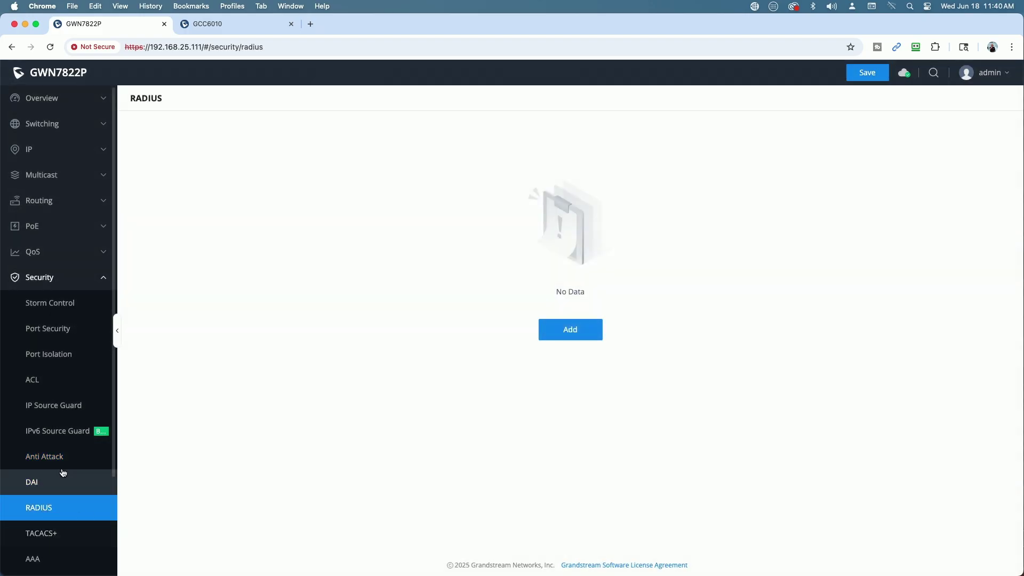
scroll(63, 472, "down", 5)
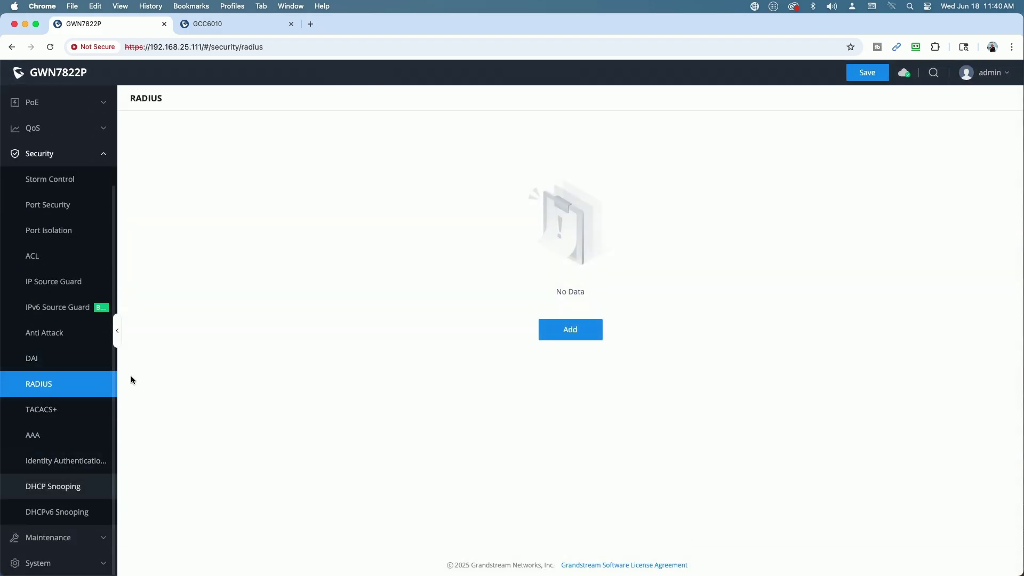
left_click(41, 154)
Step: Expand Maintenance and view the firmware Upgrade page, then the Diagnostics page
left_click(56, 303)
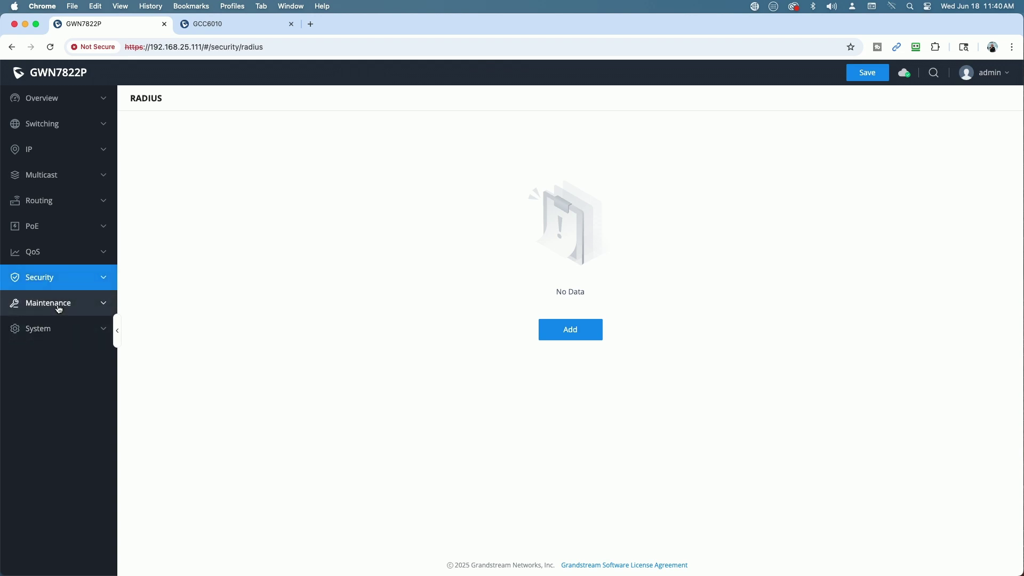
left_click(43, 326)
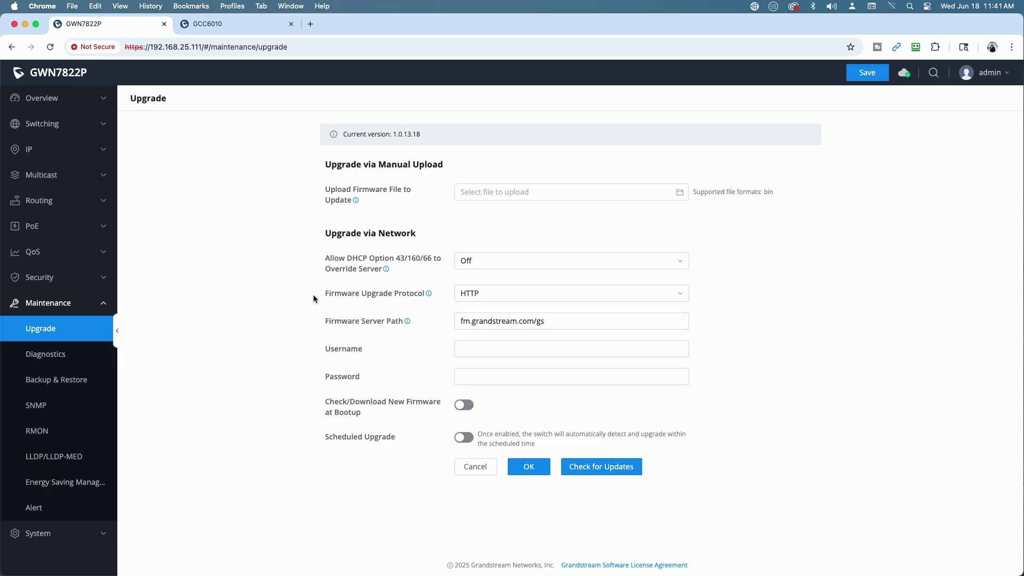
left_click(52, 358)
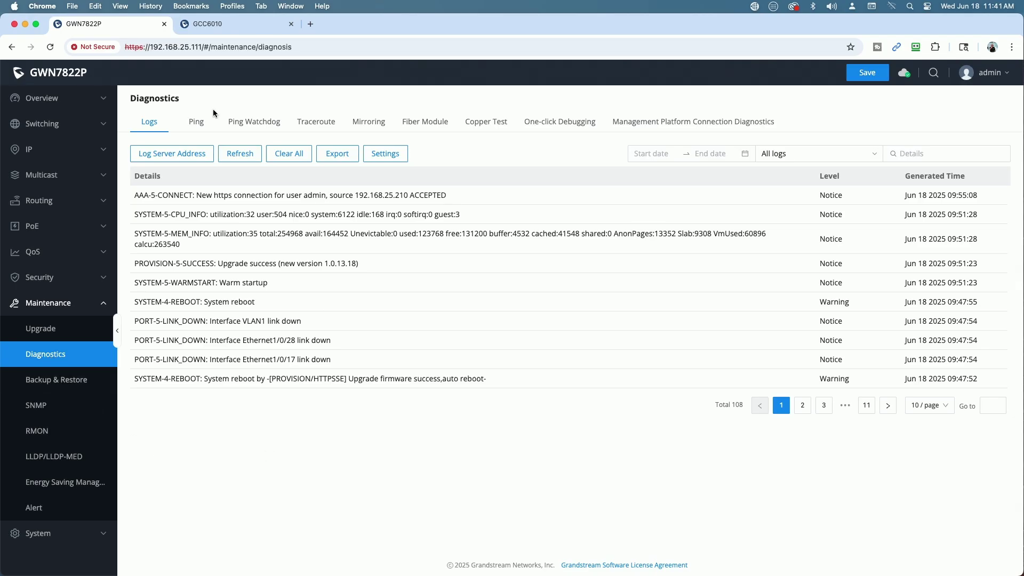
Step: Step through the Ping, Ping Watchdog, Traceroute, Port Mirroring, Fiber Module, Cable Test, One-click Debugging and Management Platform Connection tabs
left_click(196, 123)
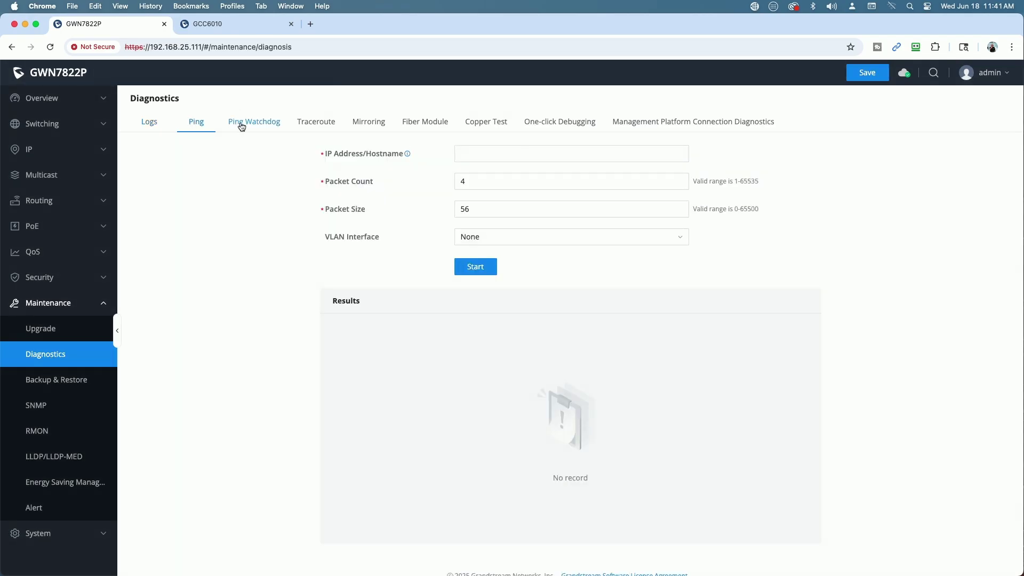
left_click(242, 125)
left_click(322, 125)
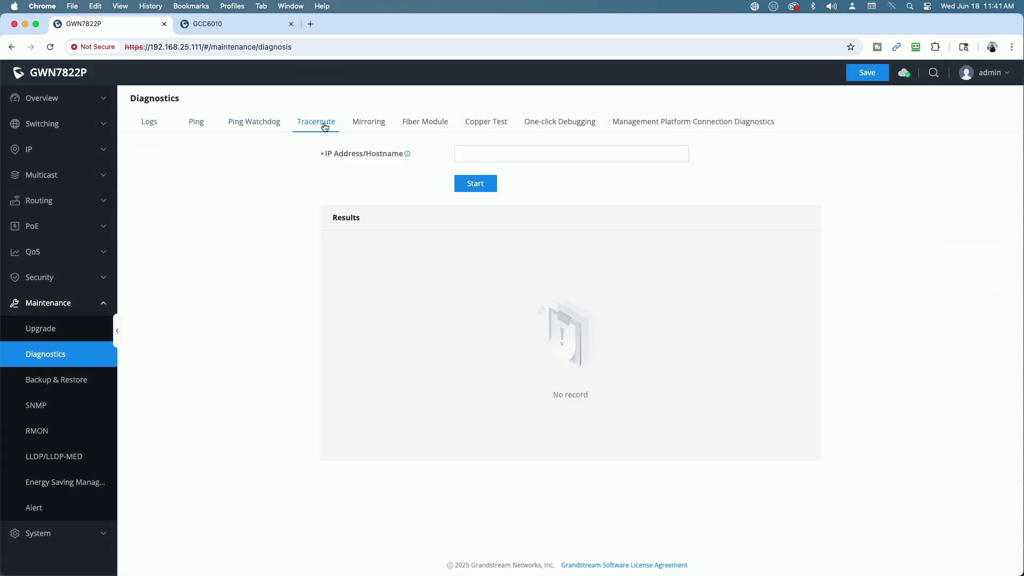
left_click(376, 133)
left_click(437, 127)
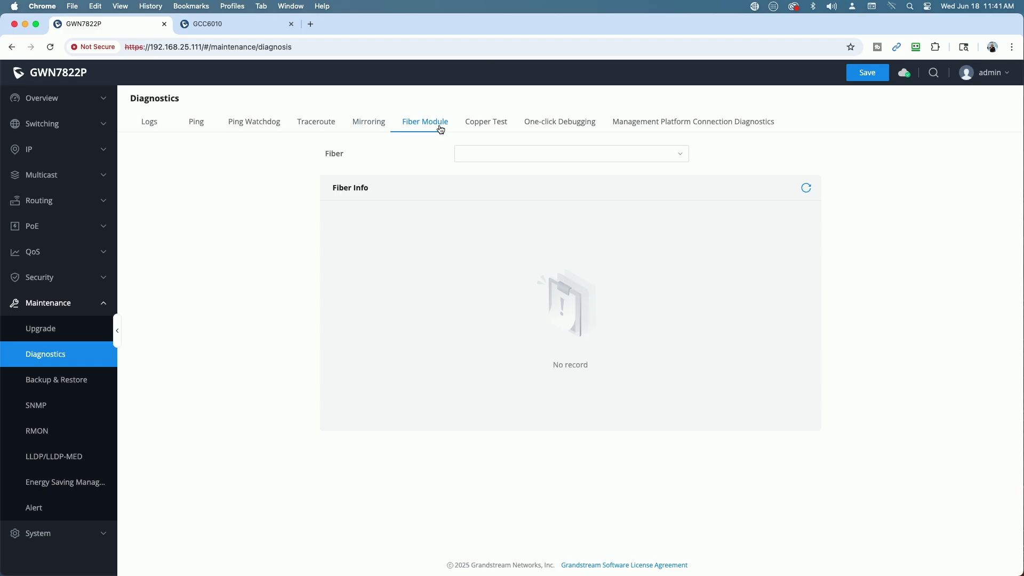
left_click(485, 128)
left_click(549, 128)
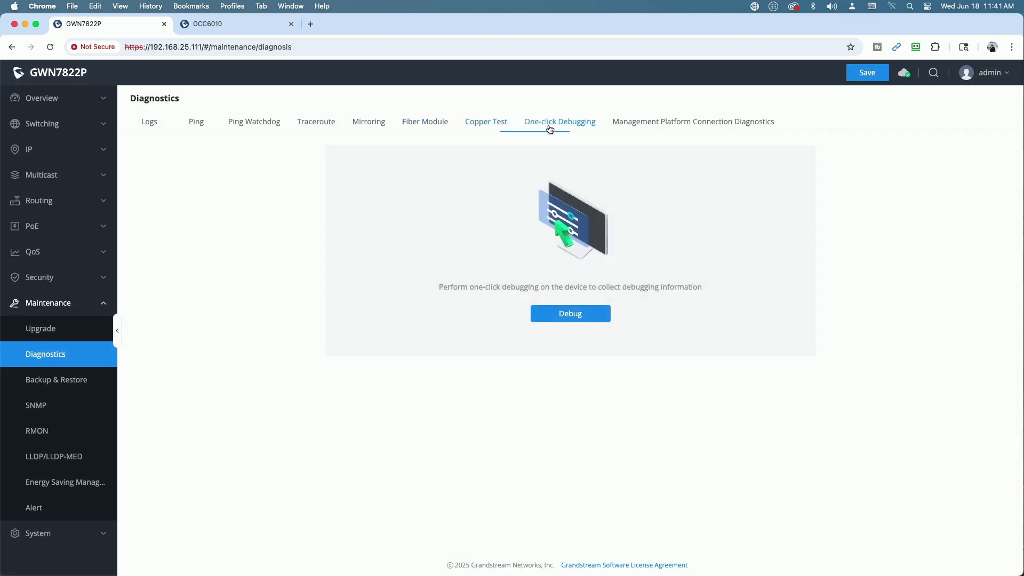
left_click(644, 130)
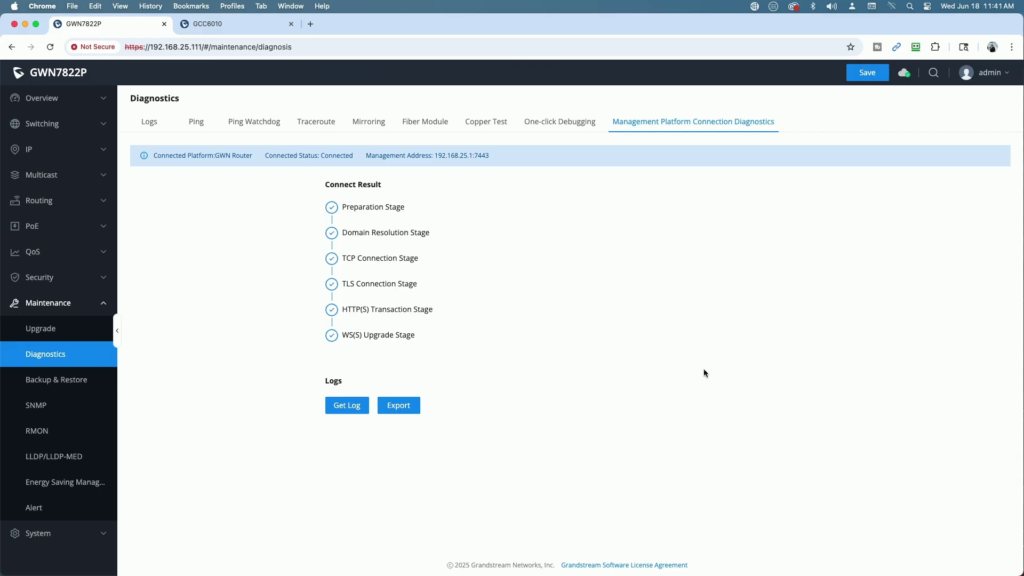
Step: View the Backup & Restore, SNMP, RMON, LLDP and Energy Saving pages, end on Alert, then collapse Maintenance
left_click(48, 380)
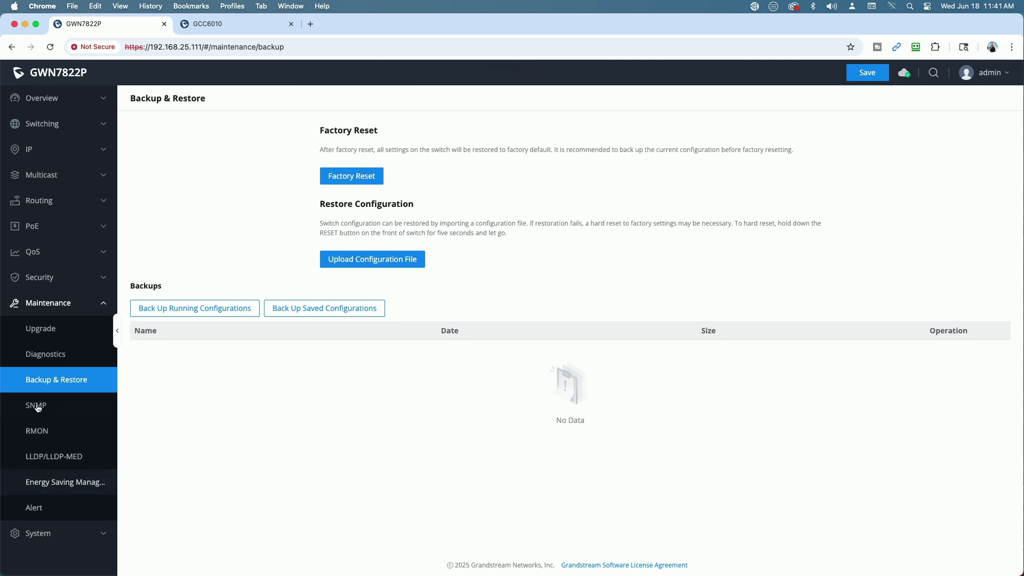
left_click(76, 414)
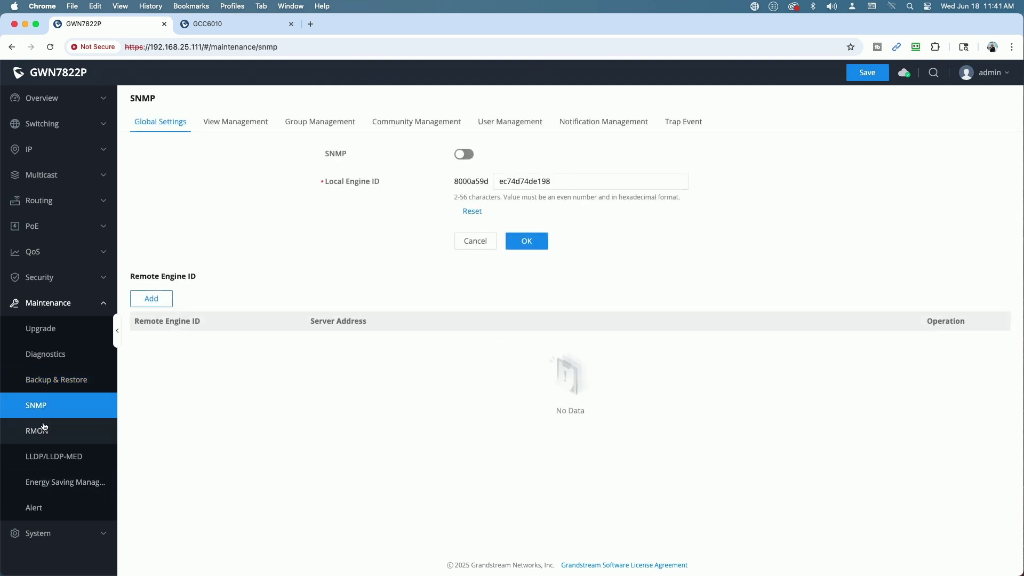
left_click(80, 428)
left_click(44, 459)
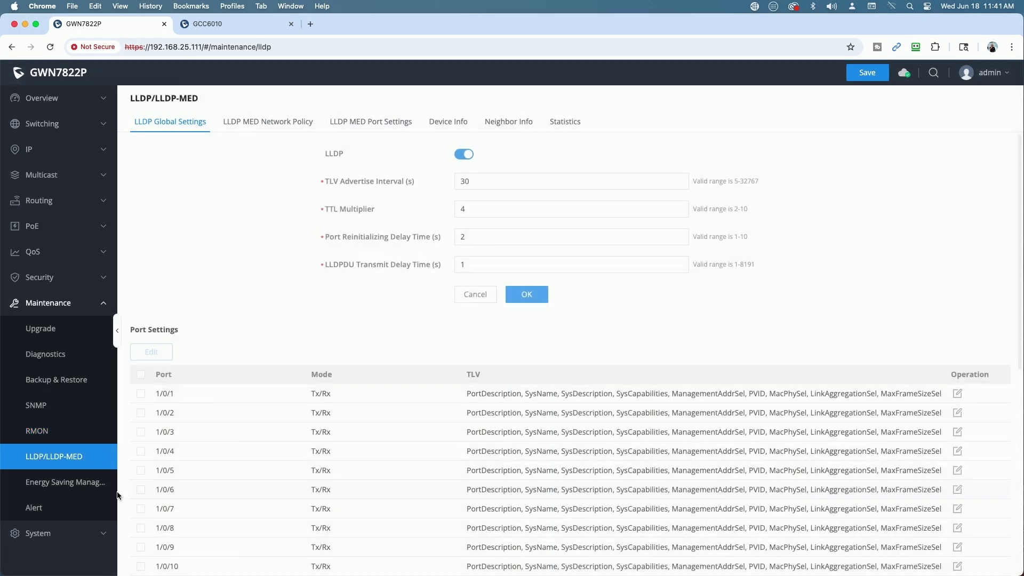
left_click(45, 489)
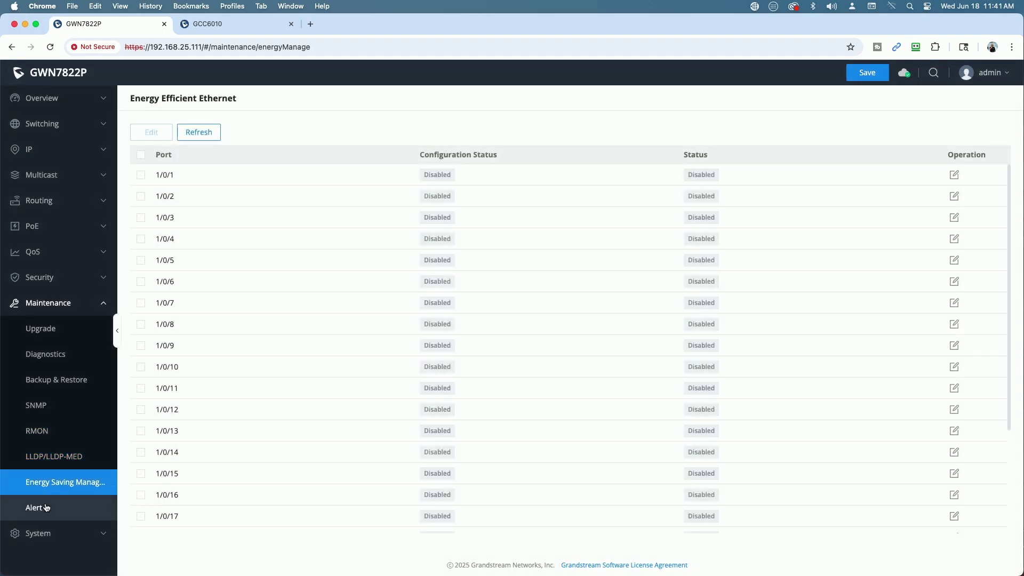
left_click(45, 507)
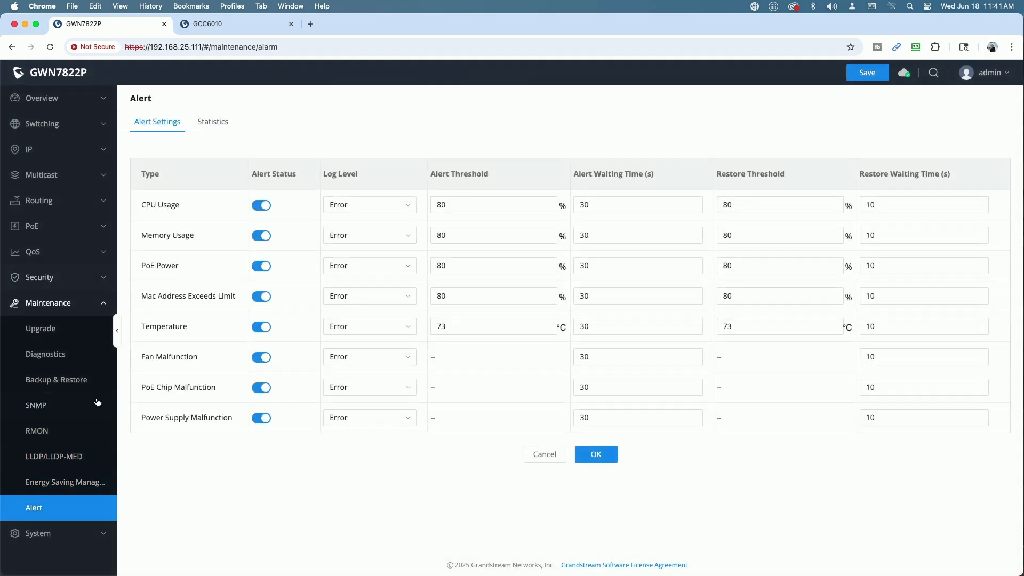
left_click(53, 304)
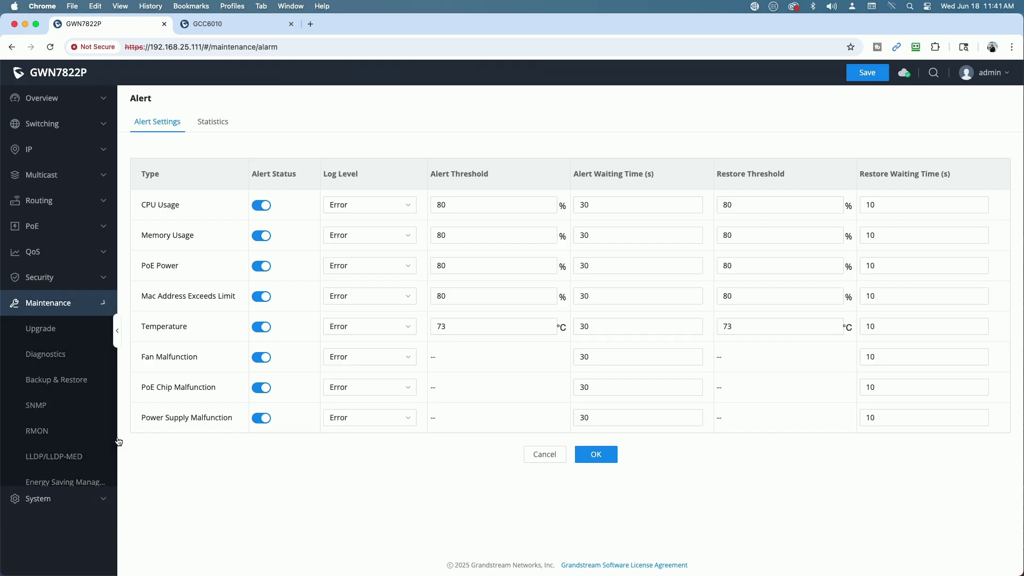
Step: View System Basic Settings and the Access Control tabs for SSH, management platform, and hardware and software ACLs
left_click(62, 340)
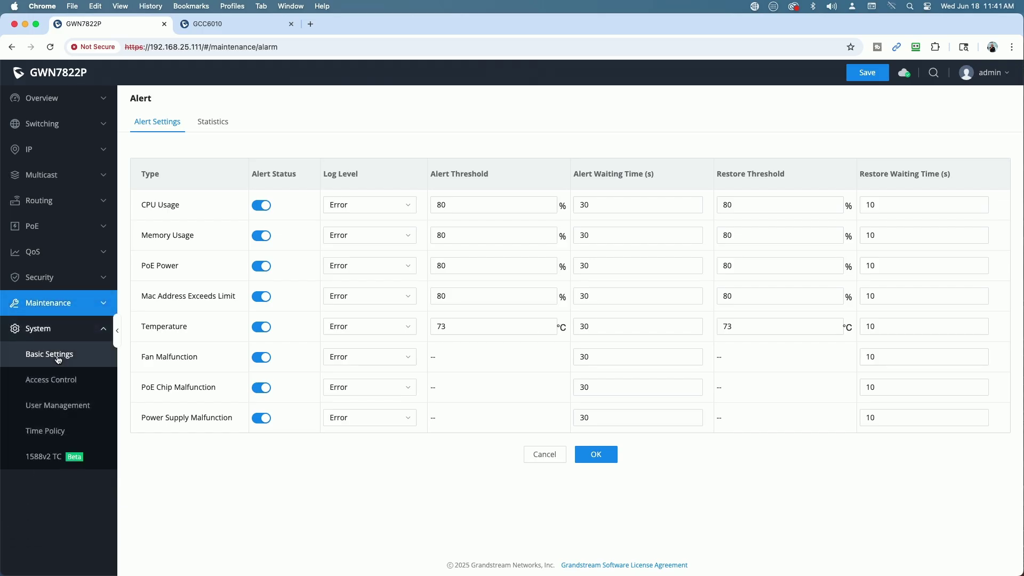
left_click(59, 359)
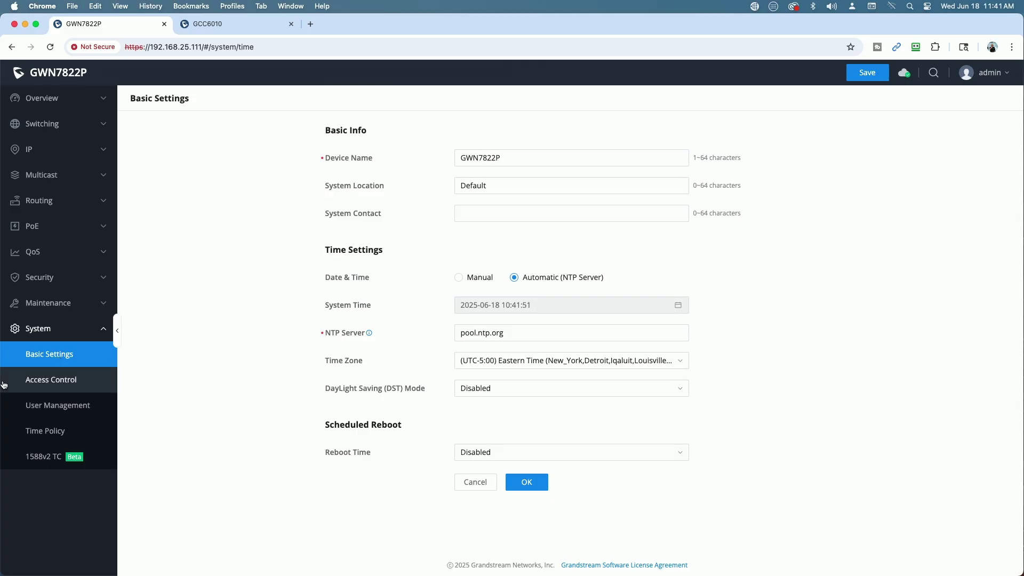
left_click(45, 381)
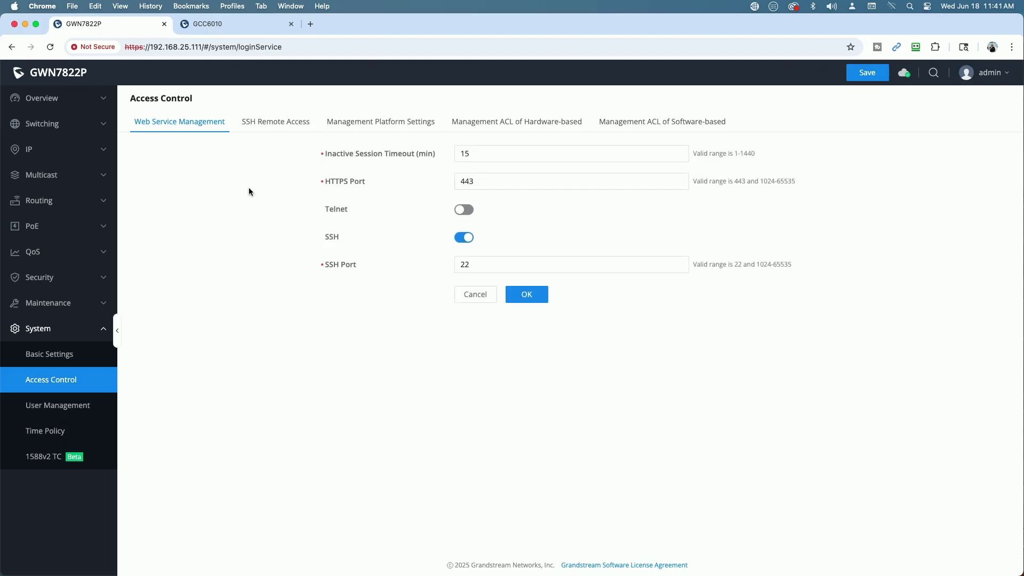
left_click(265, 128)
left_click(372, 123)
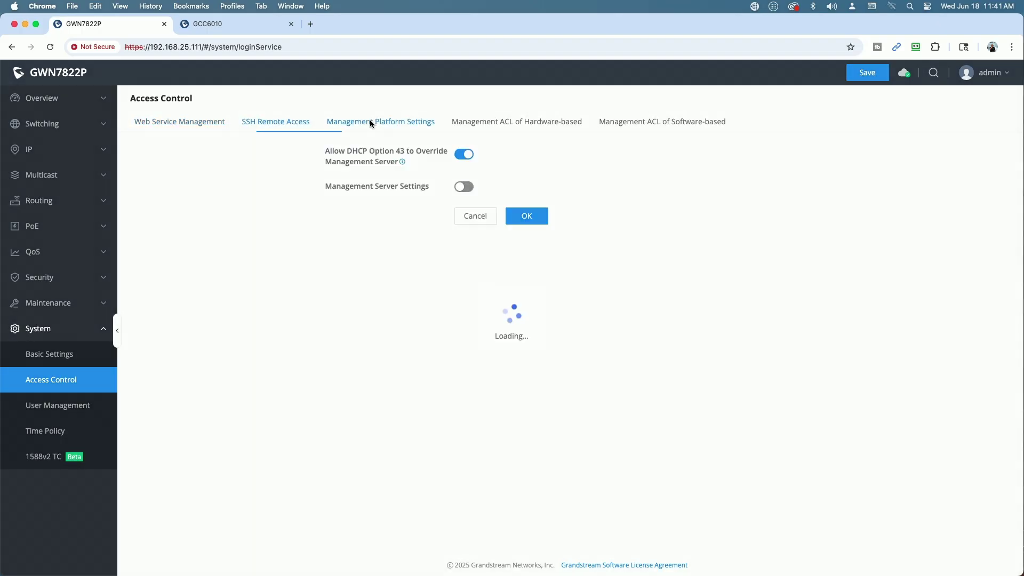
left_click(523, 123)
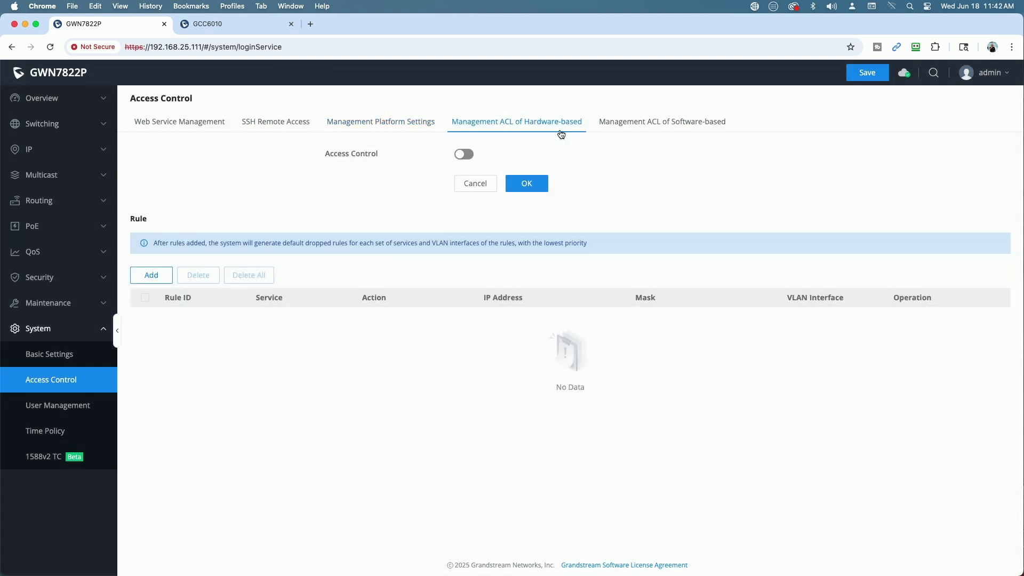
left_click(632, 123)
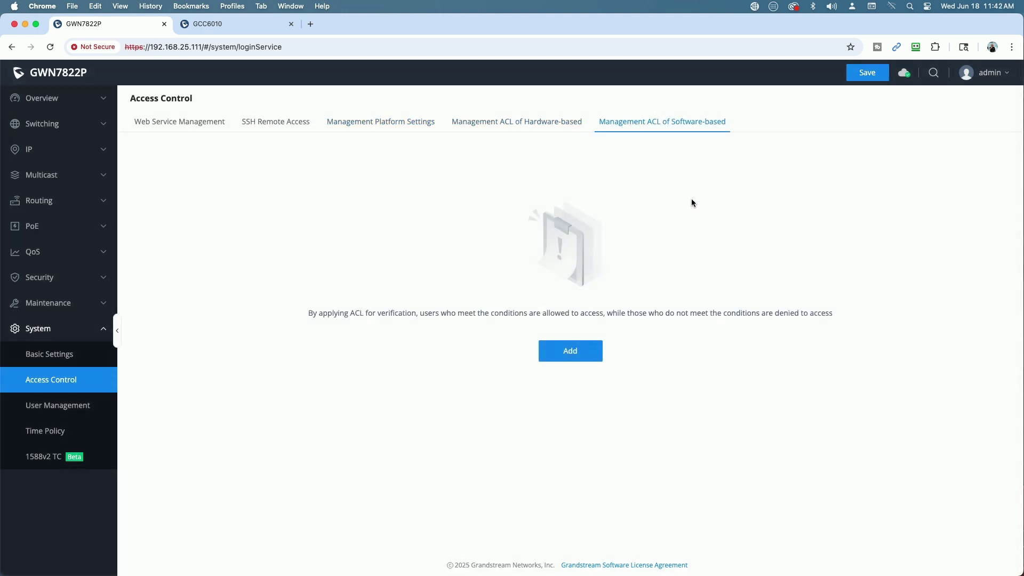
Step: View the User Management list and the empty Time Policy page, then collapse System
left_click(59, 406)
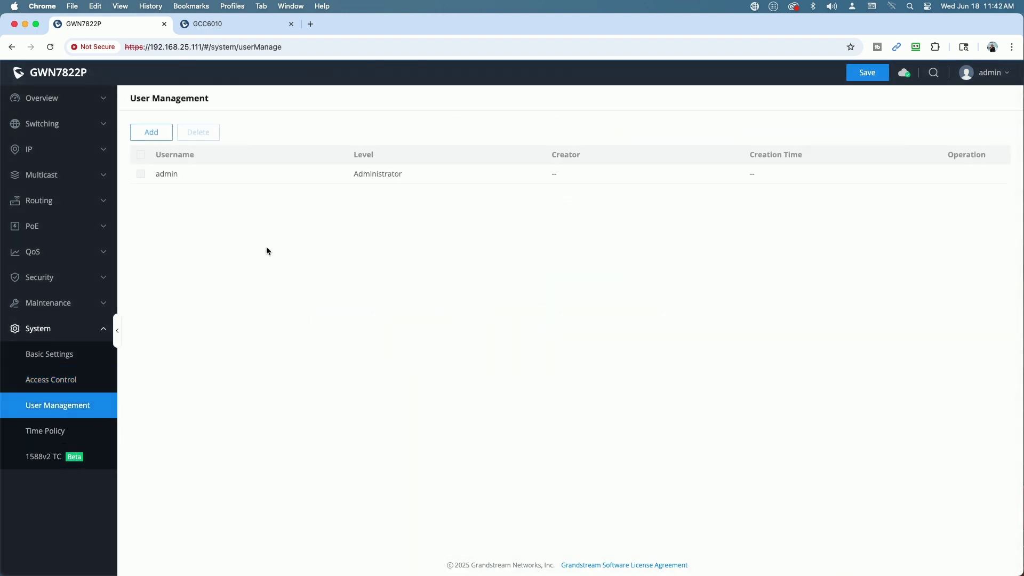
left_click(43, 430)
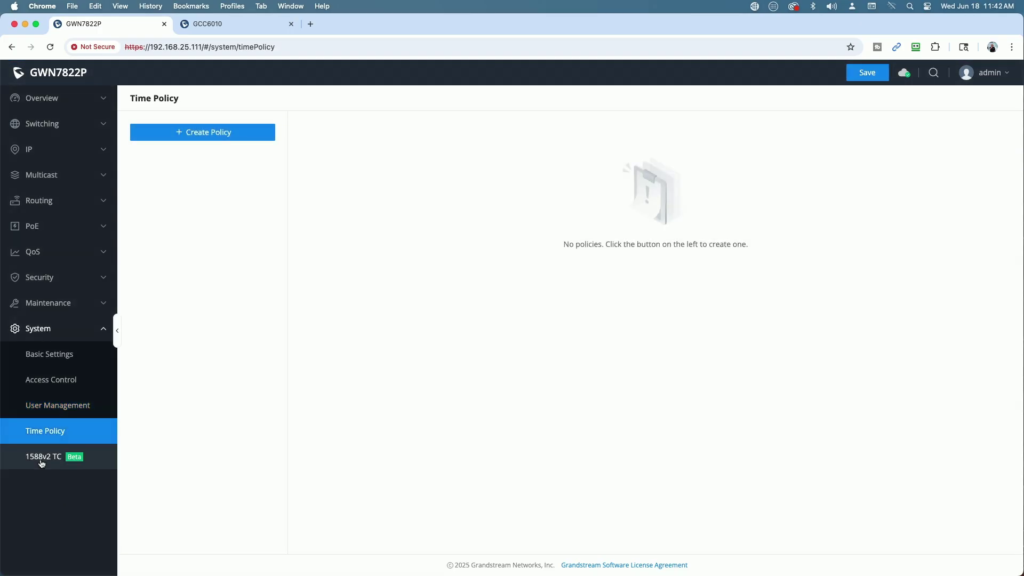
left_click(51, 329)
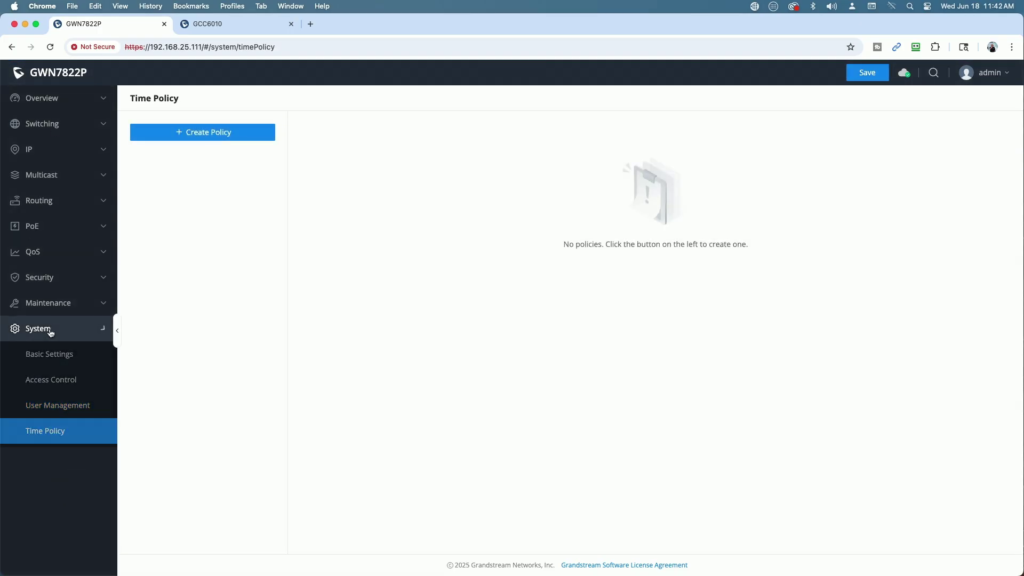